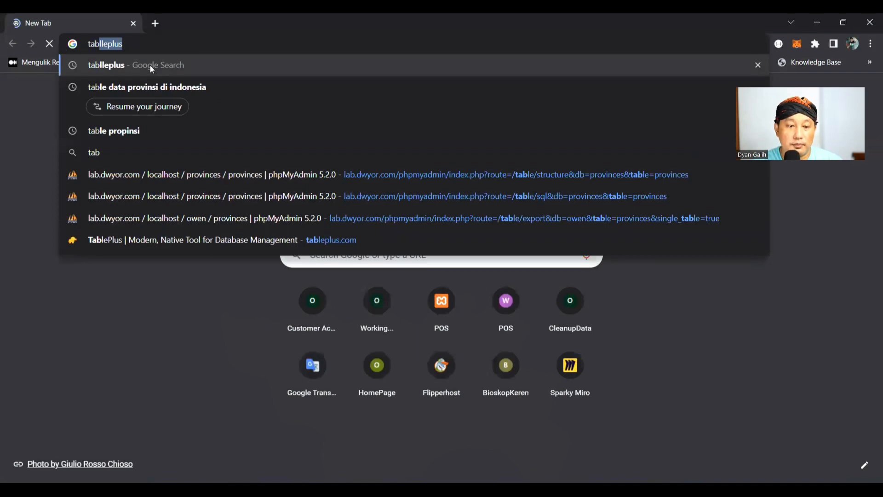
# Step: Open the TablePlus website at tableplus.com
pyautogui.write('leplus')
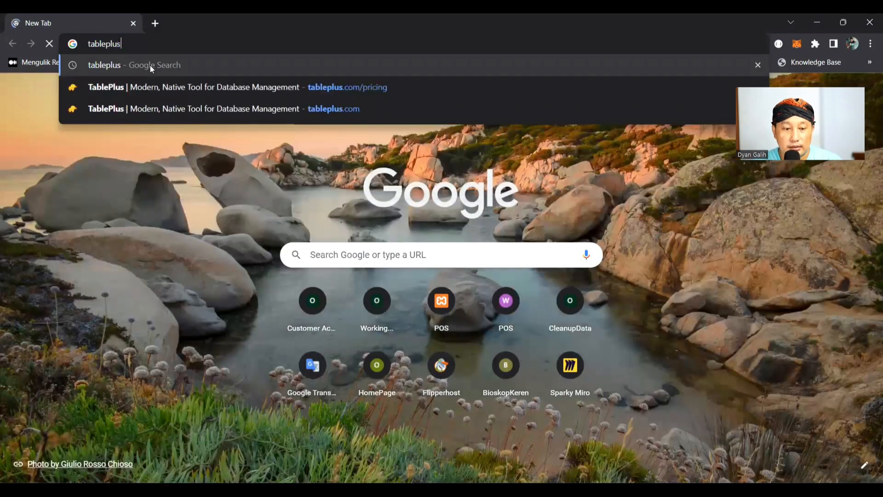
pyautogui.press('Down')
pyautogui.press('Down')
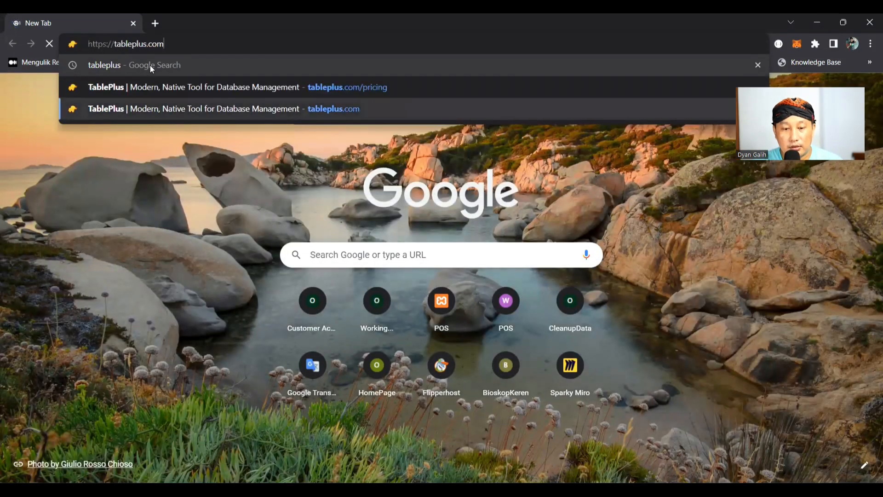
pyautogui.press('Return')
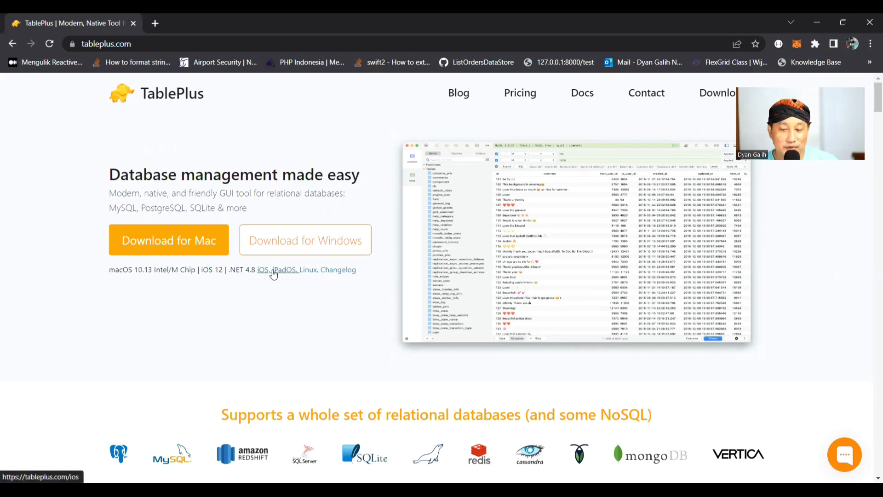
# Step: Review the TablePlus pricing plans, examining the Standard licence's device allowance and its updates and support terms
pyautogui.click(533, 98)
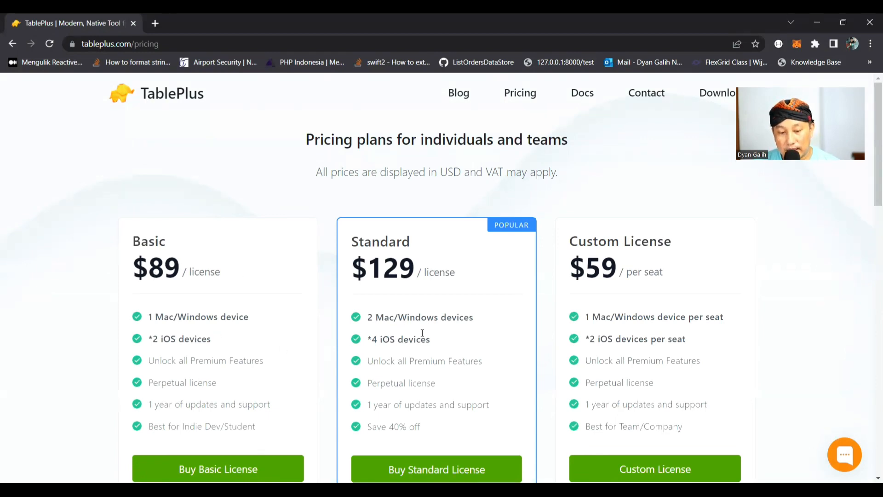
pyautogui.moveTo(450, 317); pyautogui.dragTo(397, 317)
pyautogui.click(425, 317)
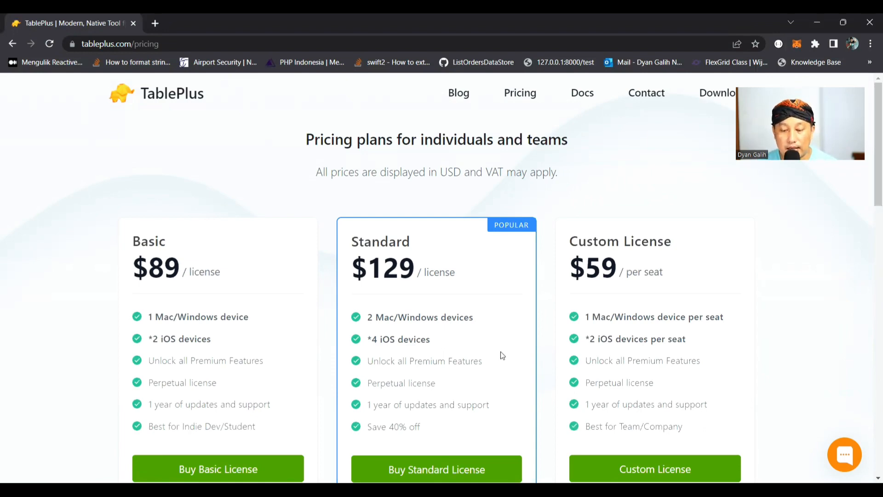
pyautogui.scroll(-2, 500, 351)
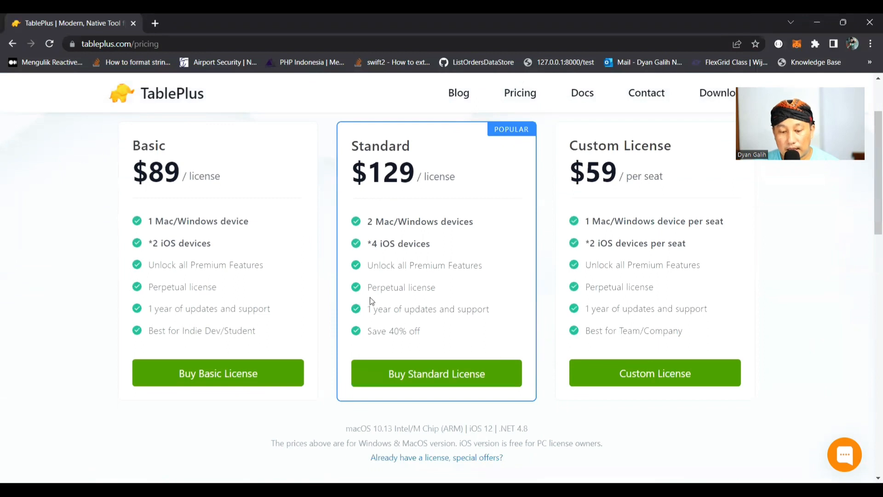
pyautogui.moveTo(367, 309); pyautogui.dragTo(487, 311)
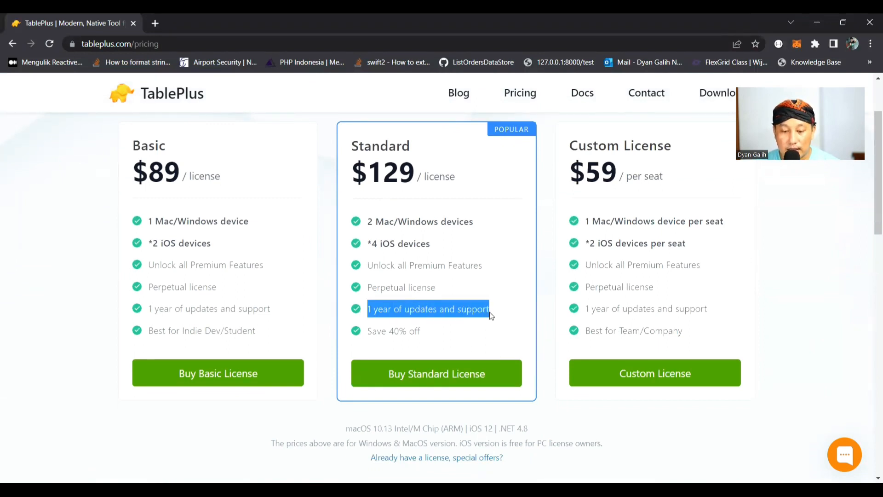
pyautogui.click(390, 307)
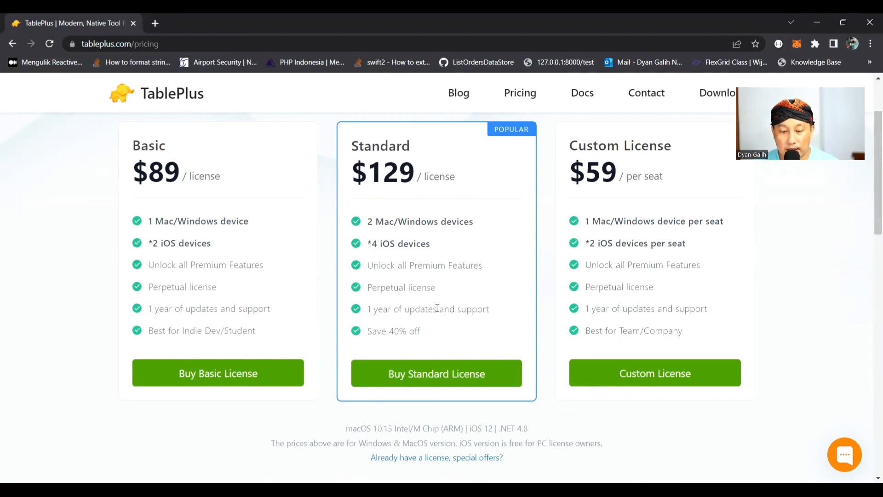
pyautogui.moveTo(496, 308); pyautogui.dragTo(451, 310)
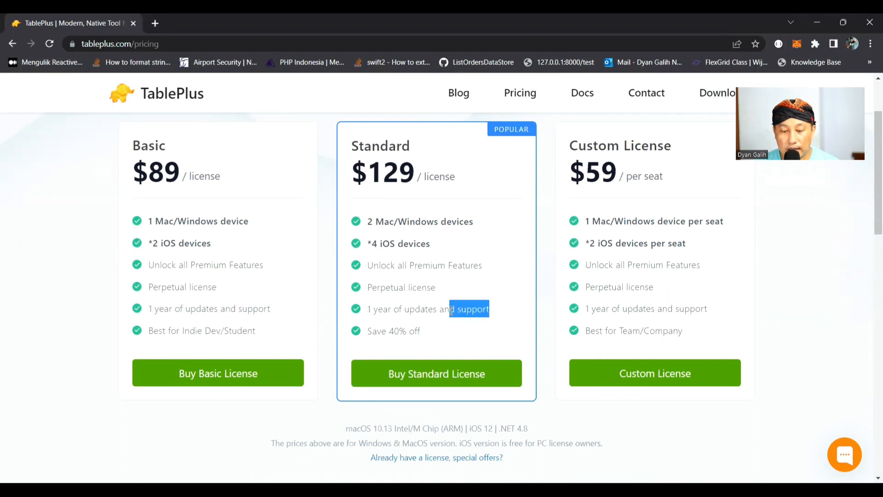
pyautogui.moveTo(368, 309); pyautogui.dragTo(493, 310)
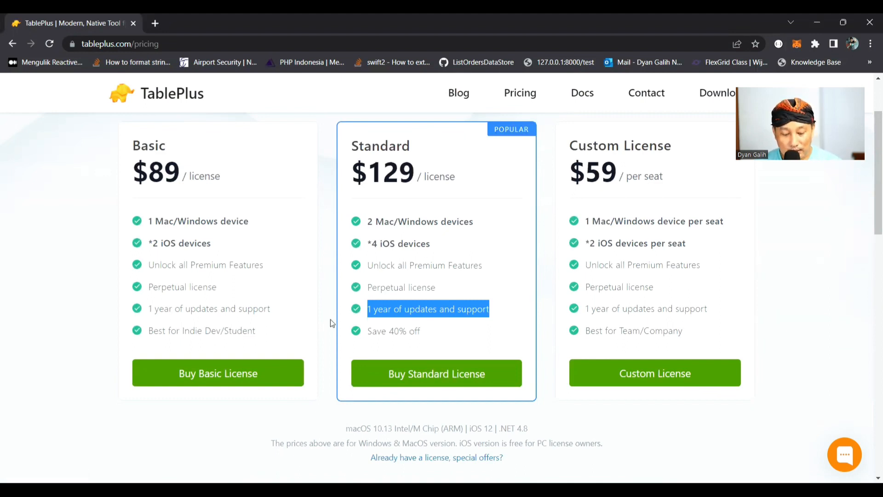
# Step: Open the XAMPP Control Panel, start the MySQL module and minimize the control panel
pyautogui.press('super')
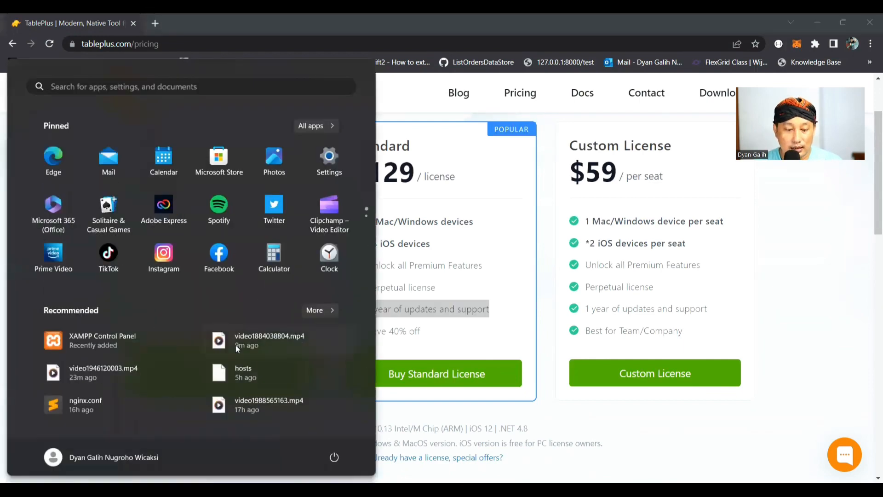
pyautogui.click(123, 347)
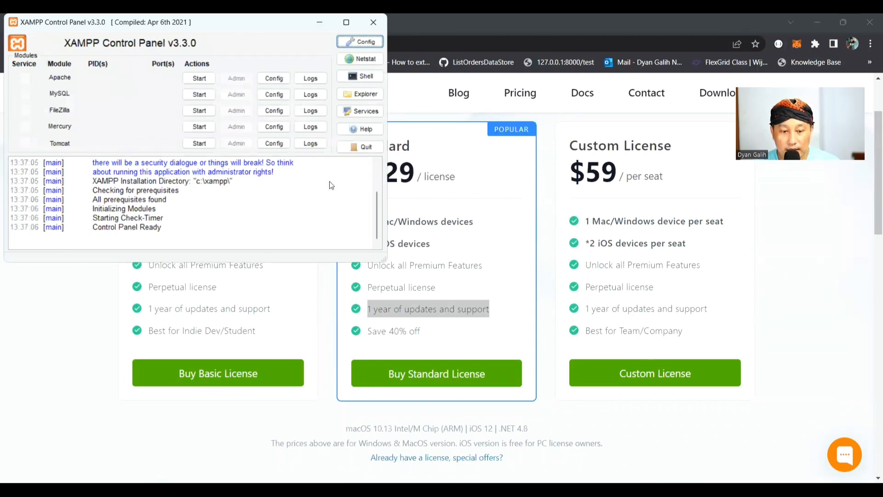
pyautogui.moveTo(260, 24); pyautogui.dragTo(421, 89)
pyautogui.click(361, 159)
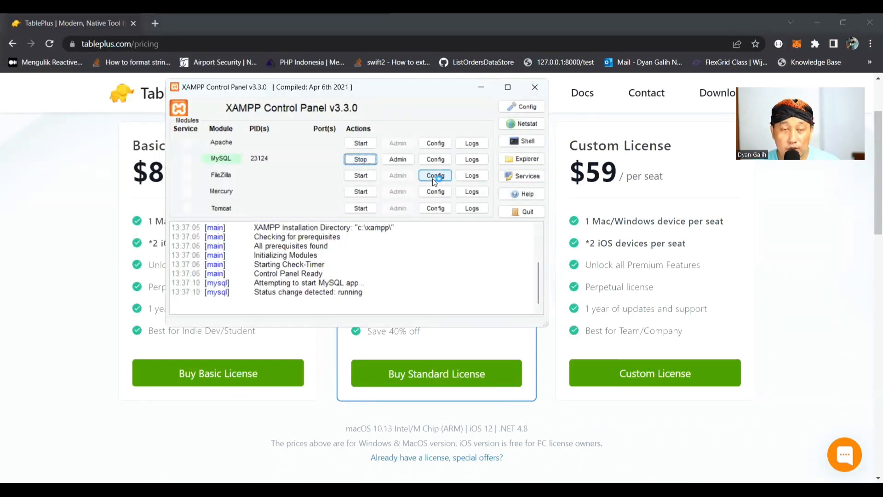
pyautogui.click(480, 88)
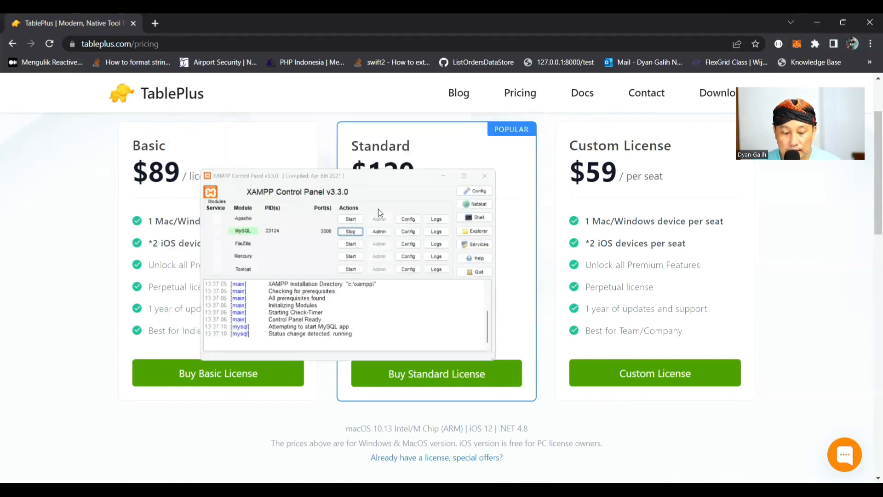
# Step: Find and launch the TablePlus desktop application
pyautogui.press('super')
pyautogui.write('b')
pyautogui.press('BackSpace')
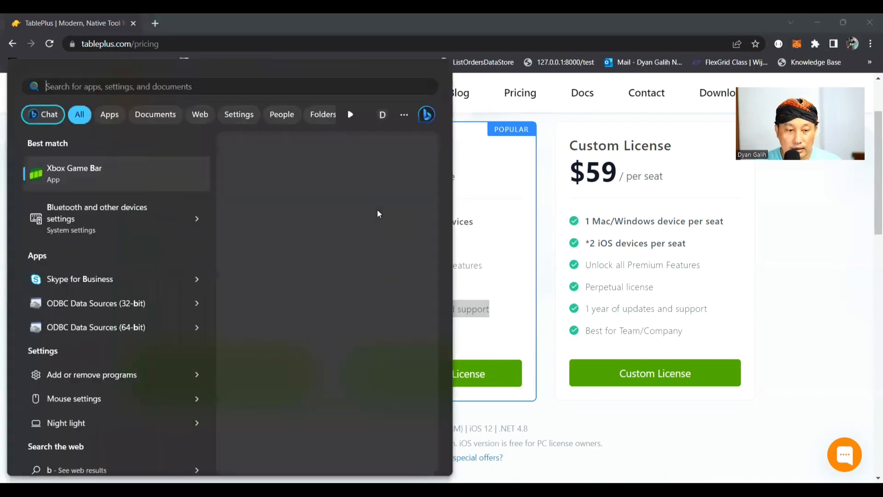
pyautogui.write('tablePlus')
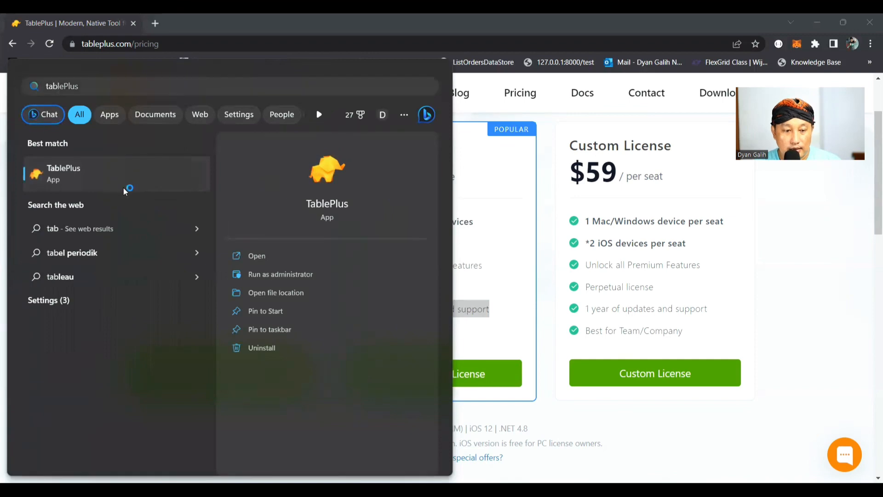
pyautogui.click(124, 188)
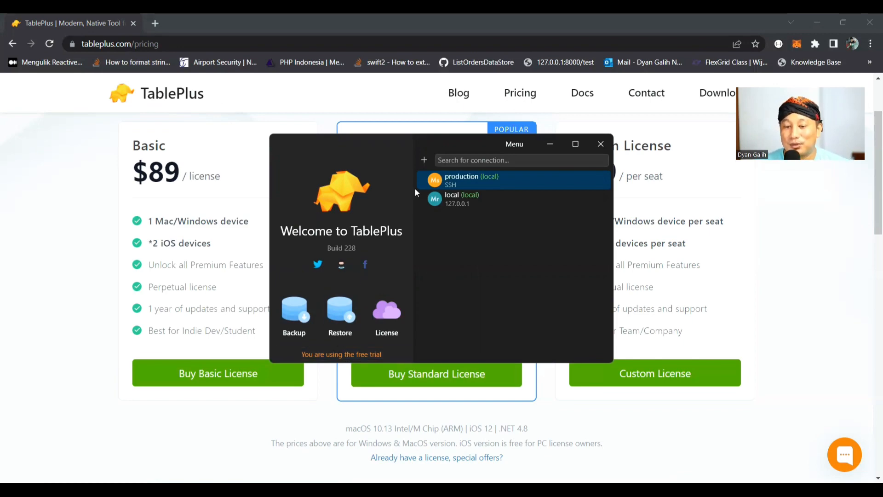
# Step: Connect to the saved local server at 127.0.0.1 and open its basis_data database
pyautogui.click(476, 193)
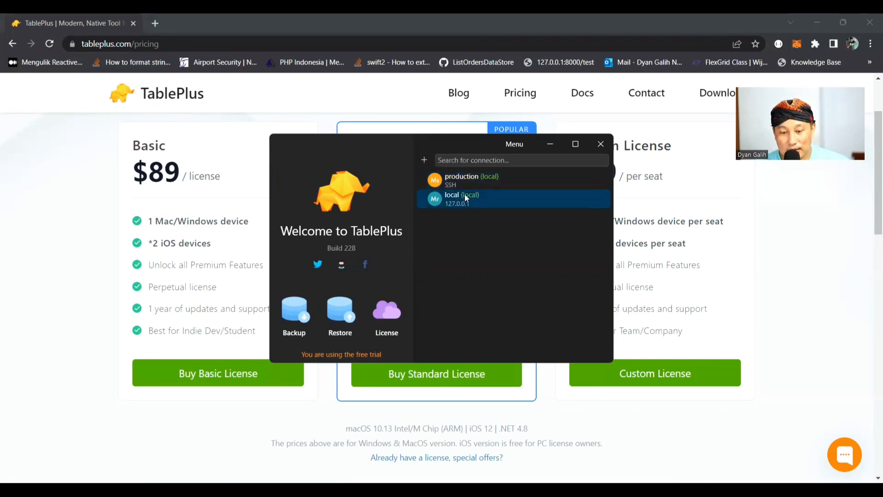
pyautogui.doubleClick(465, 194)
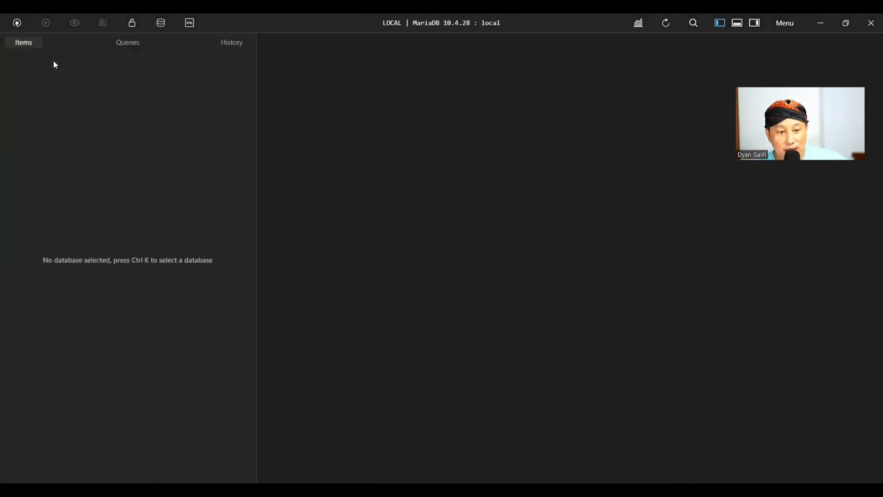
pyautogui.click(159, 22)
pyautogui.doubleClick(362, 170)
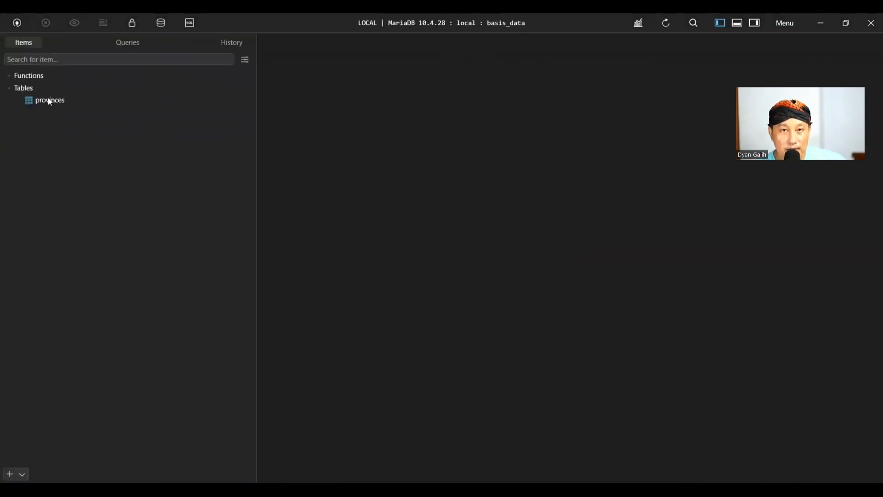
# Step: Check the list of saved connections without switching, and open the mysql database as a second workspace
pyautogui.click(17, 23)
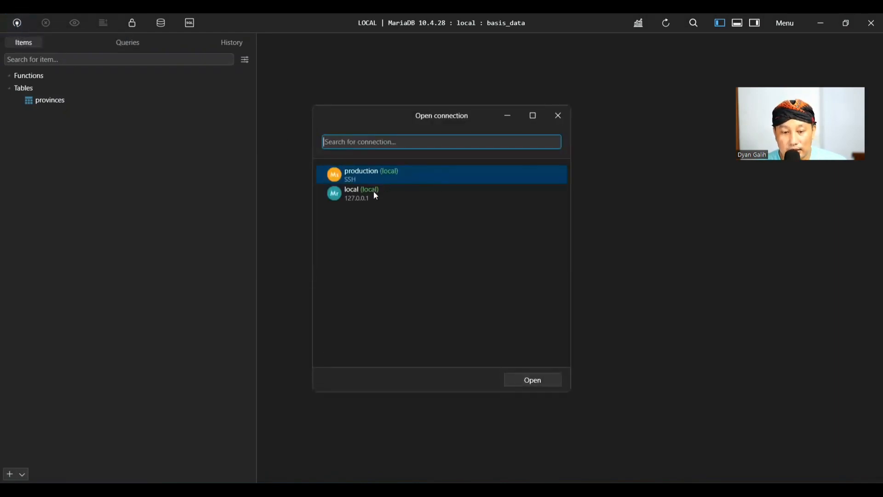
pyautogui.click(558, 117)
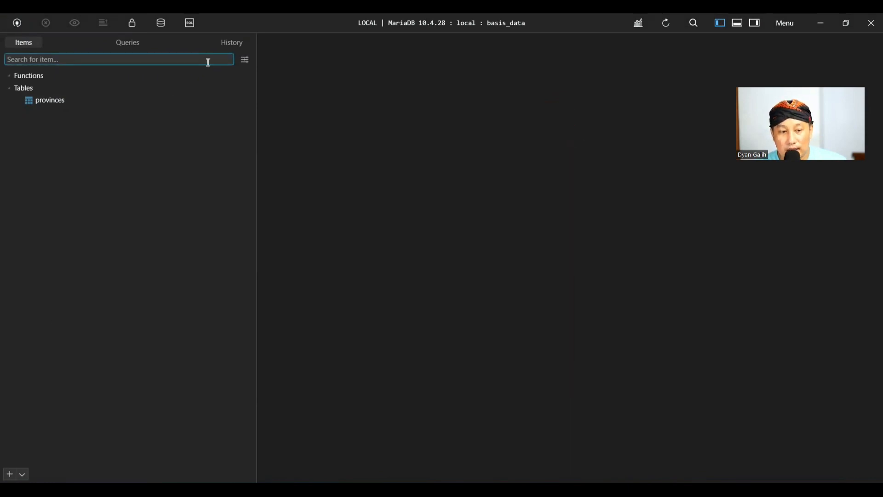
pyautogui.click(162, 24)
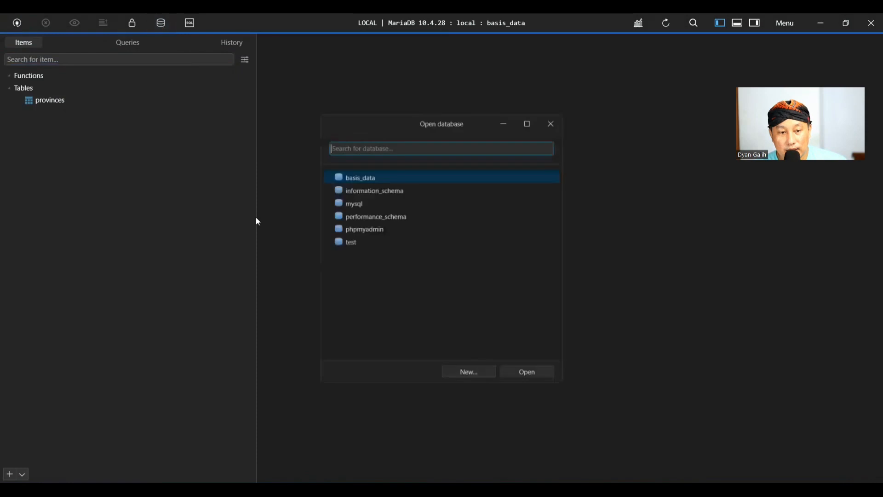
pyautogui.doubleClick(367, 202)
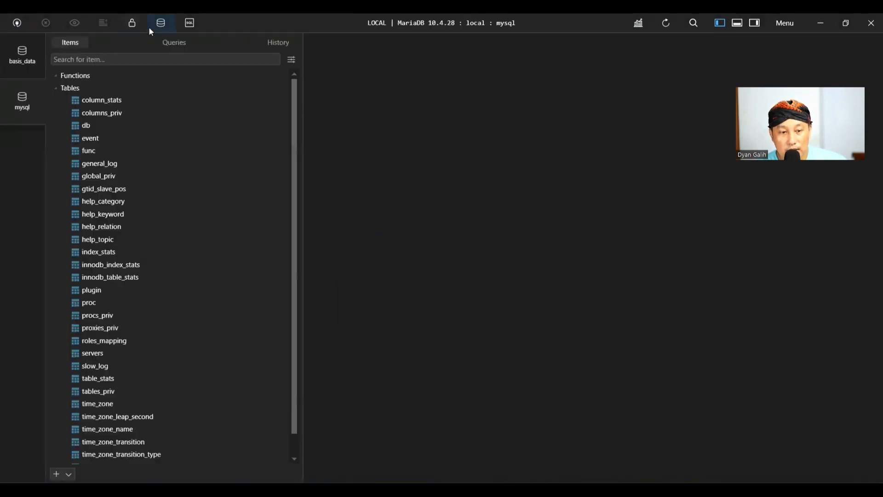
# Step: Try to open the phpmyadmin database as a third workspace and decline the licence purchase
pyautogui.click(157, 24)
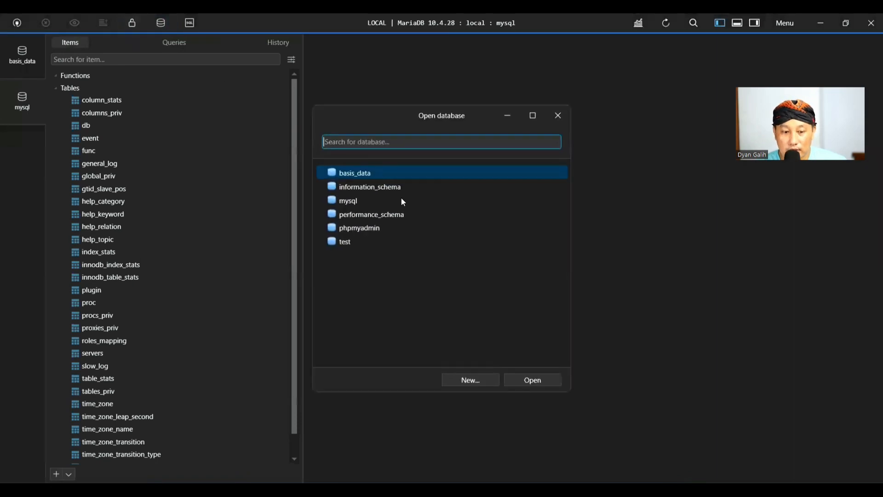
pyautogui.doubleClick(355, 226)
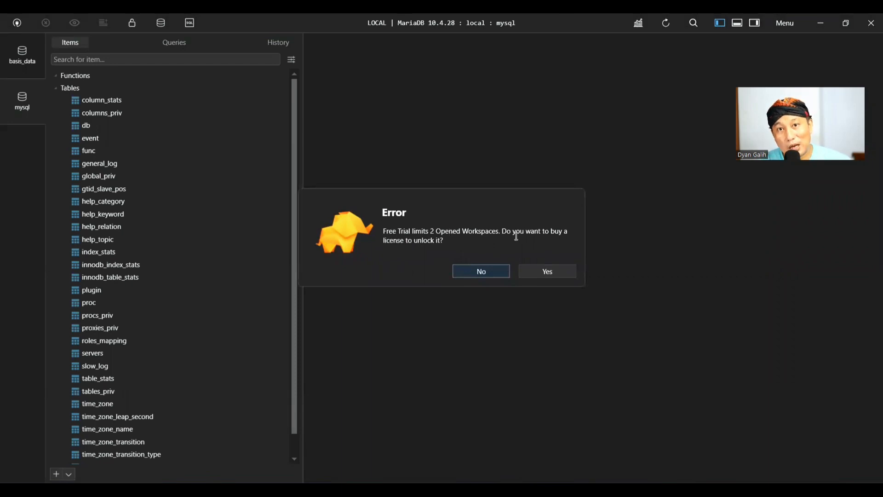
pyautogui.click(499, 273)
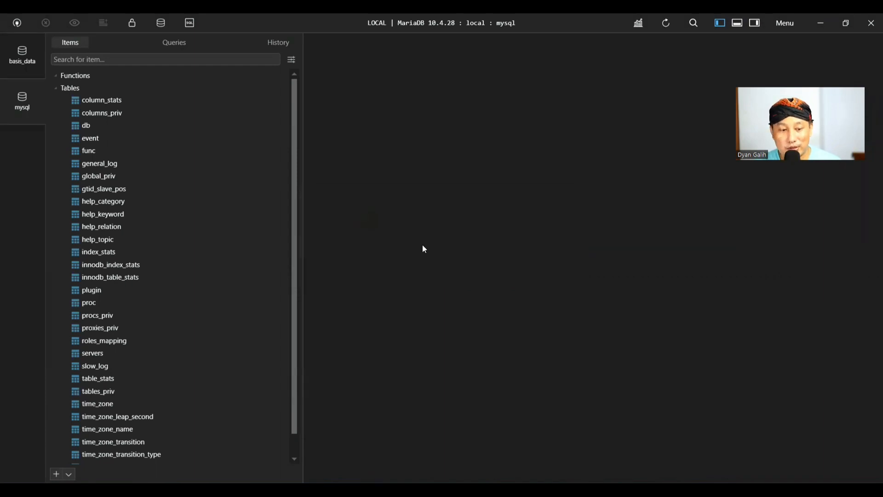
# Step: Close the mysql workspace and open the provinces table in basis_data
pyautogui.rightClick(33, 101)
pyautogui.click(46, 108)
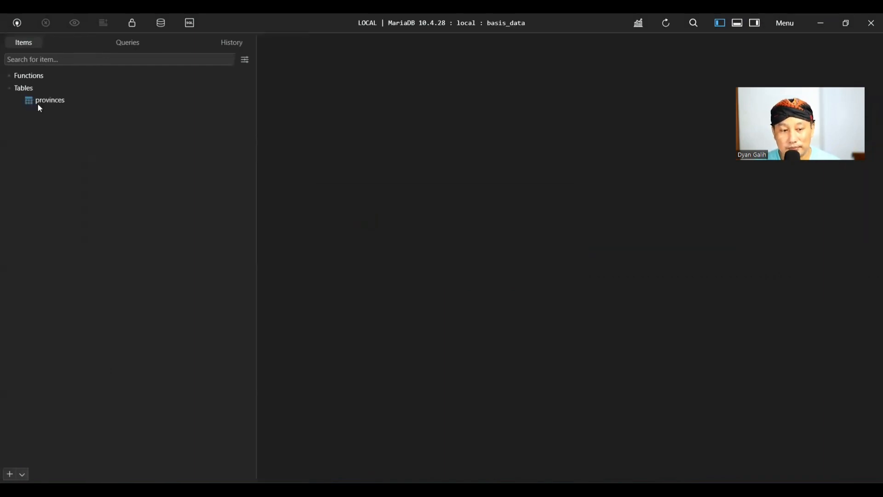
pyautogui.click(54, 104)
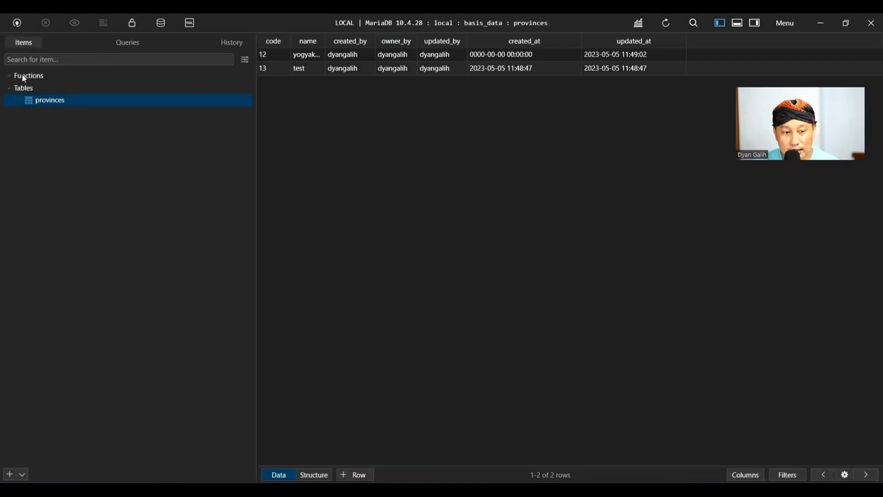
# Step: Add a new table to basis_data and delete it without ignoring foreign key checks or cascading
pyautogui.click(9, 474)
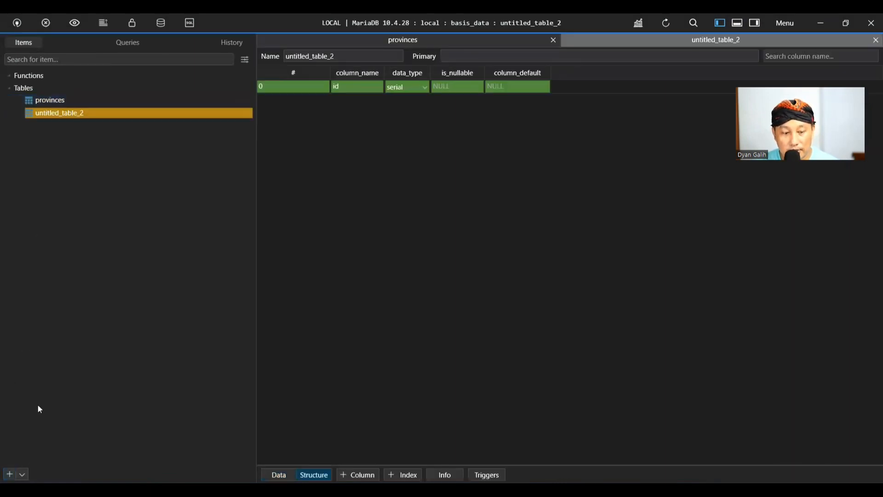
pyautogui.rightClick(69, 112)
pyautogui.click(92, 294)
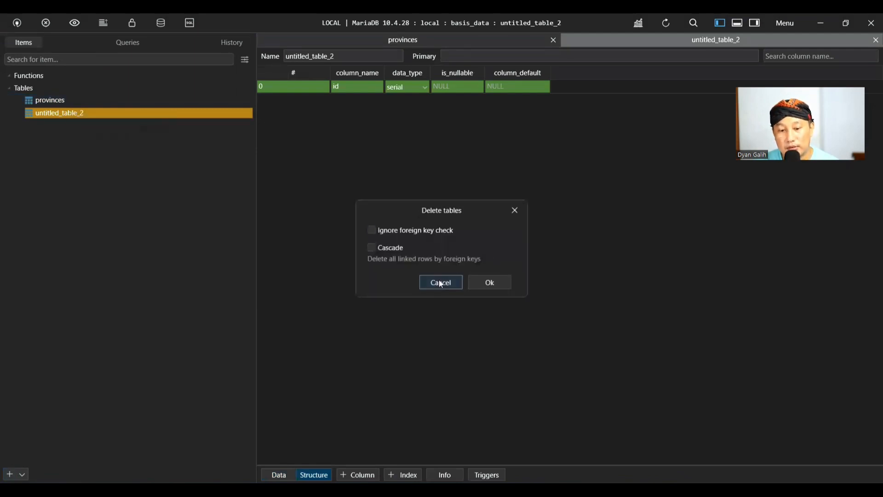
pyautogui.click(486, 281)
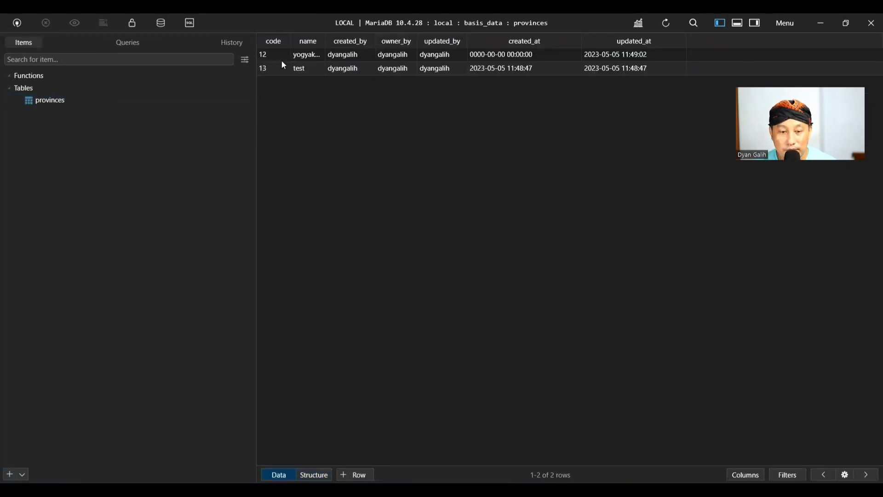
# Step: Examine the column structure and indexes of the provinces table, and return to its data rows
pyautogui.click(56, 104)
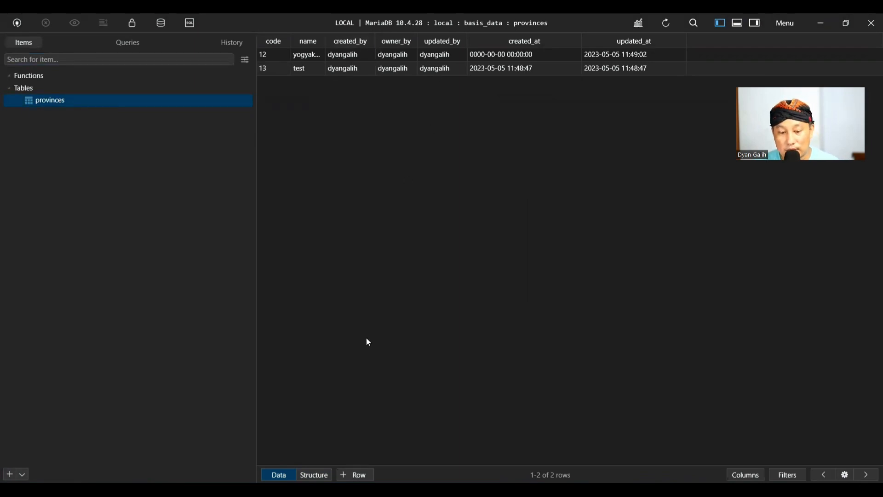
pyautogui.click(312, 477)
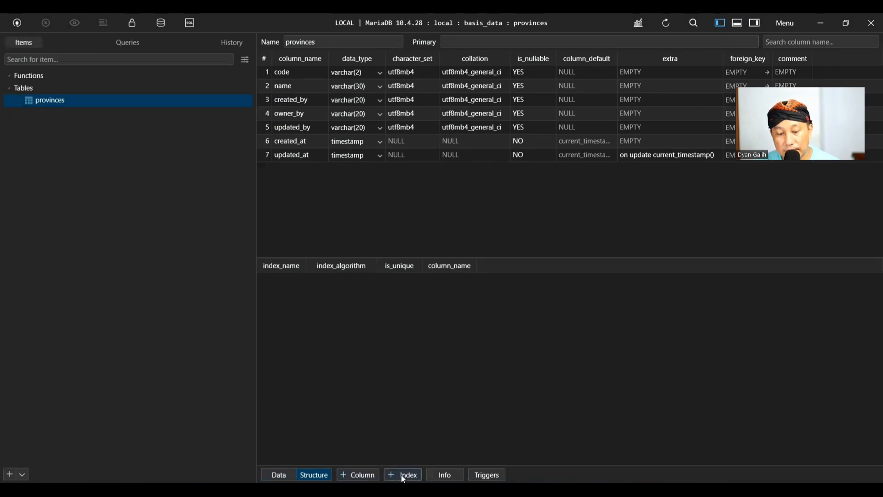
pyautogui.click(282, 476)
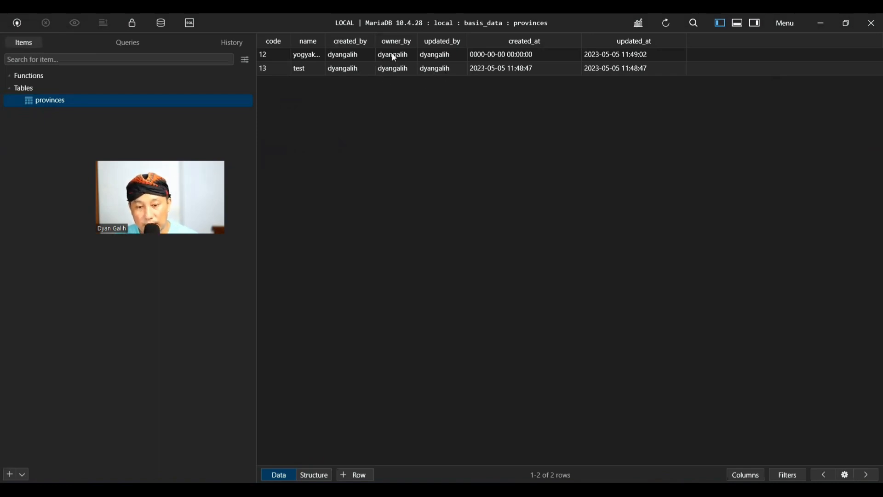
# Step: Inspect the field details of the yogyakarta row, and show the console log in place of the details
pyautogui.click(406, 55)
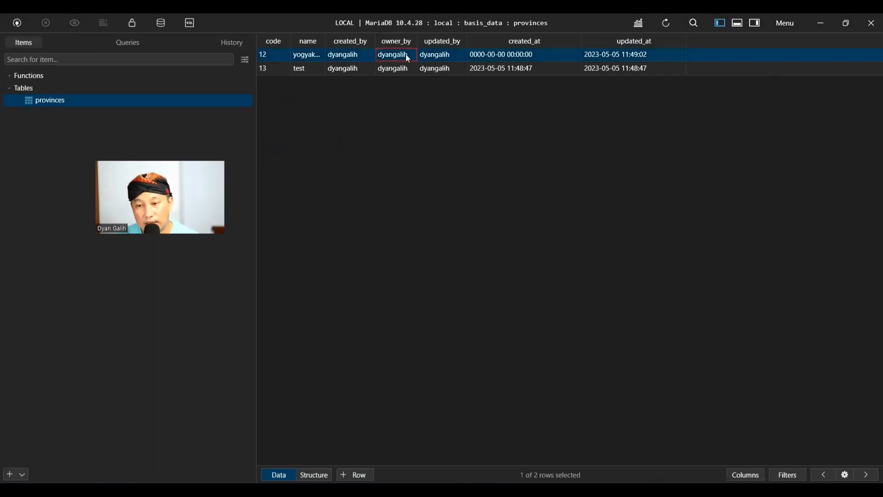
pyautogui.click(753, 28)
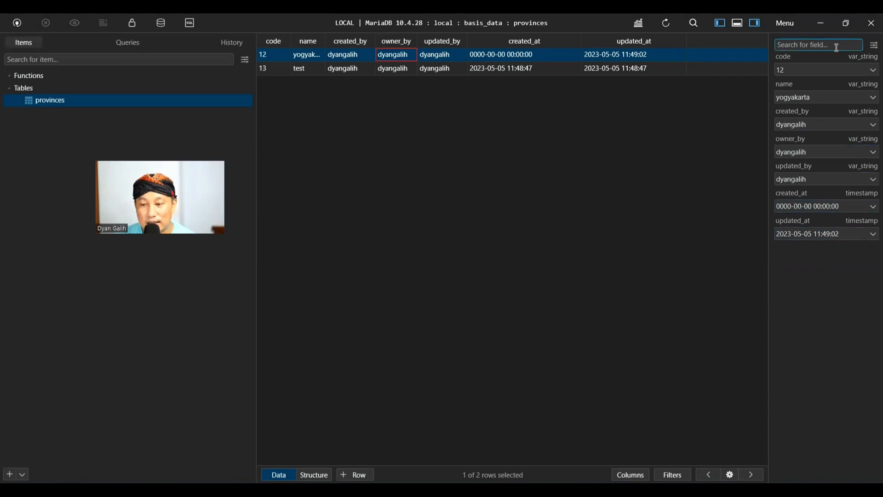
pyautogui.click(753, 27)
pyautogui.click(742, 26)
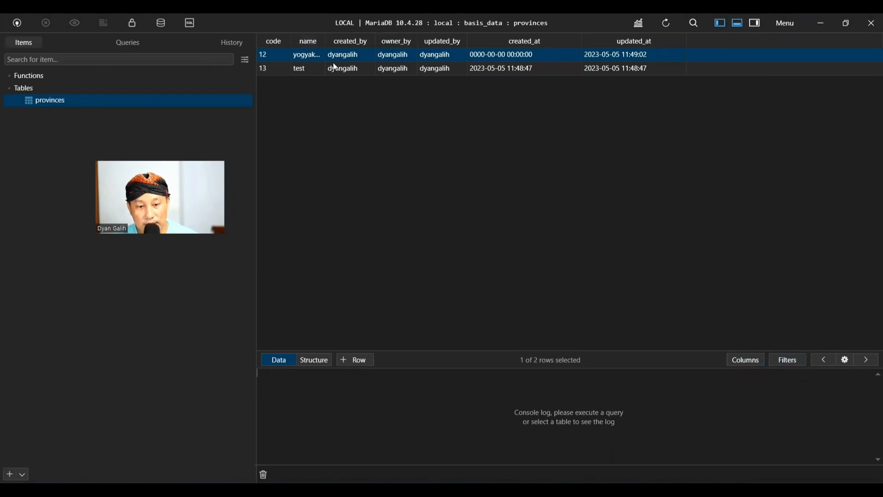
# Step: Change the name of the province with code 13 to aceh
pyautogui.click(306, 69)
pyautogui.write('aceh')
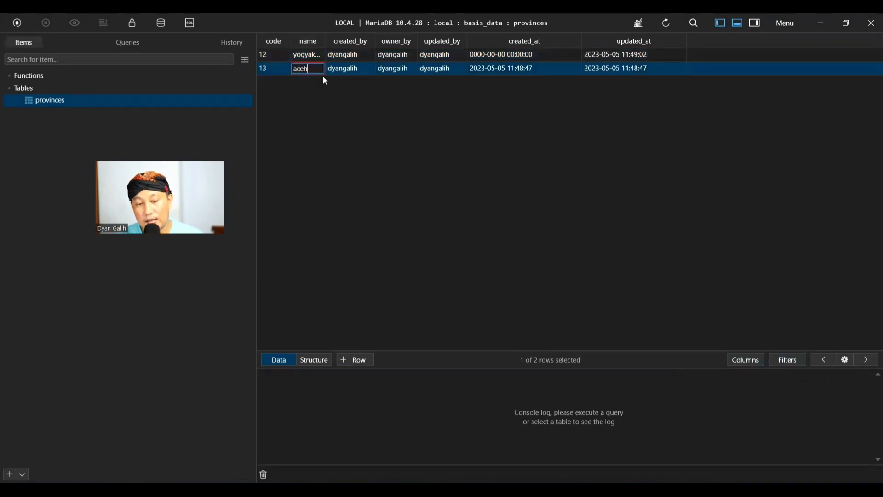
pyautogui.press('Return')
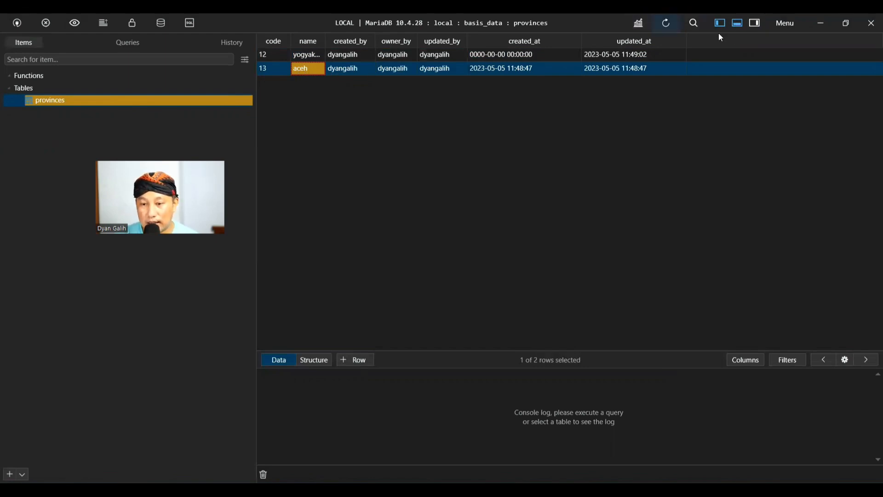
# Step: Reload the provinces table and examine the UPDATE statement generated for the pending name change
pyautogui.click(666, 23)
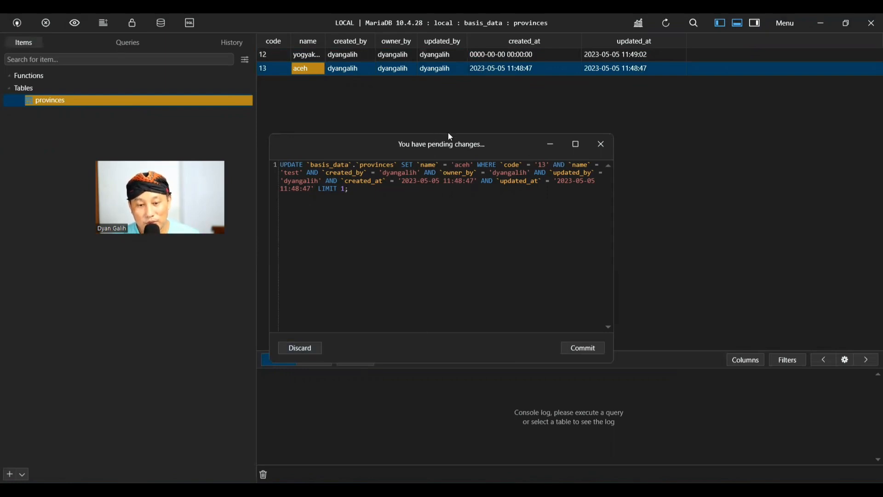
pyautogui.moveTo(436, 156); pyautogui.dragTo(492, 103)
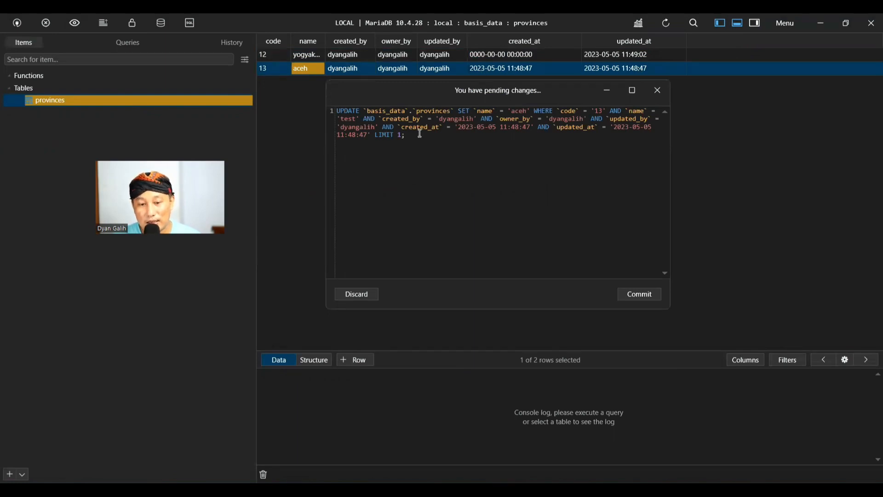
pyautogui.moveTo(429, 139); pyautogui.dragTo(324, 104)
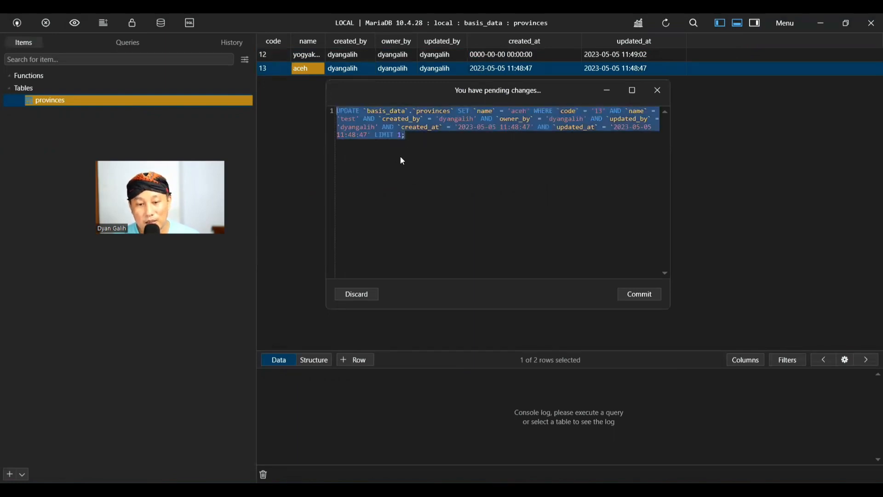
pyautogui.click(493, 119)
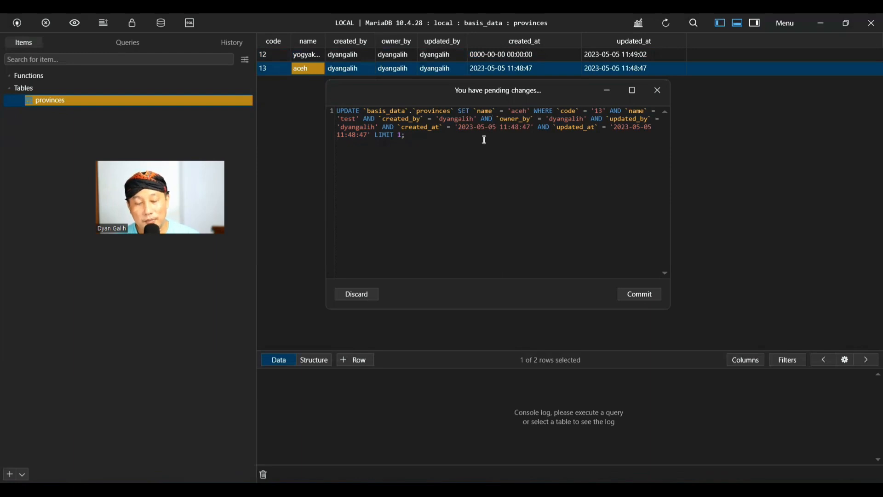
pyautogui.moveTo(441, 138); pyautogui.dragTo(342, 103)
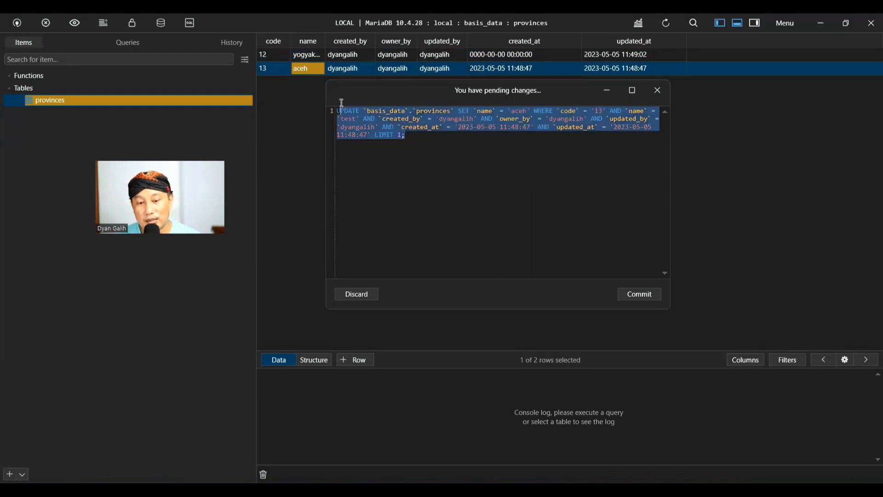
pyautogui.click(408, 128)
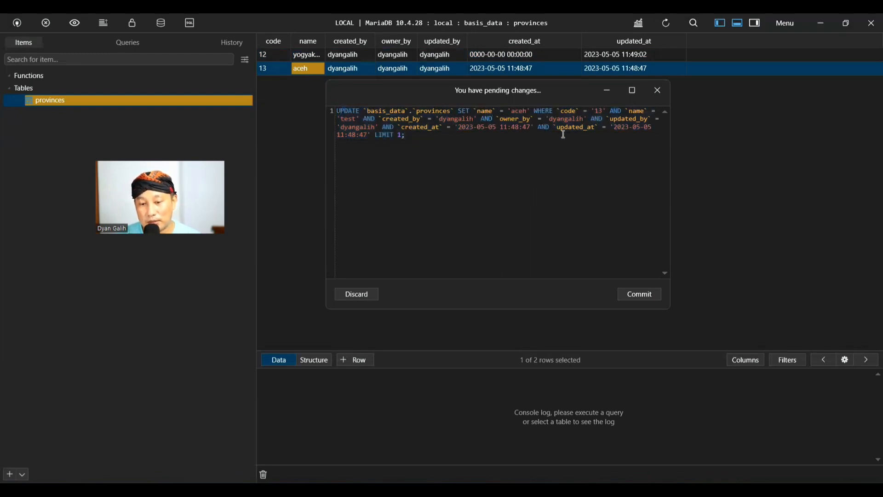
pyautogui.hotkey('ctrl', 'a')
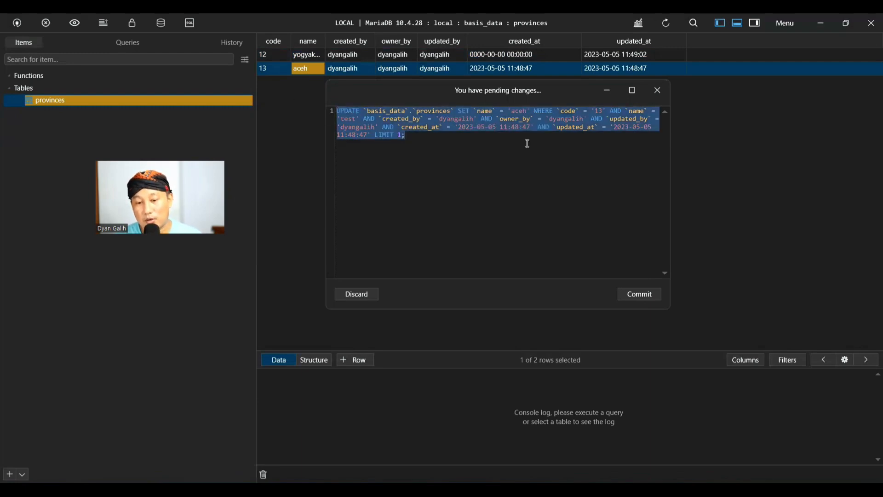
pyautogui.click(385, 131)
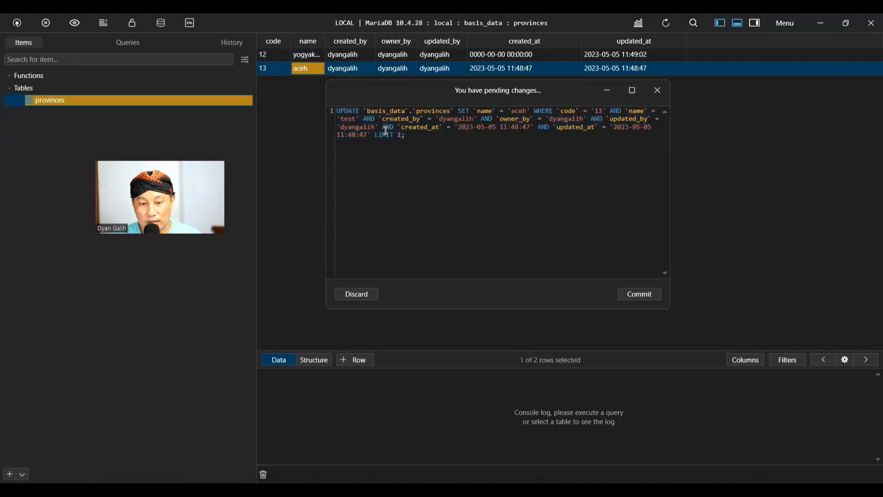
# Step: Copy the complete UPDATE statement from the pending changes and discard the edit
pyautogui.moveTo(405, 90); pyautogui.dragTo(508, 182)
pyautogui.moveTo(523, 232); pyautogui.dragTo(417, 181)
pyautogui.hotkey('ctrl', 'c')
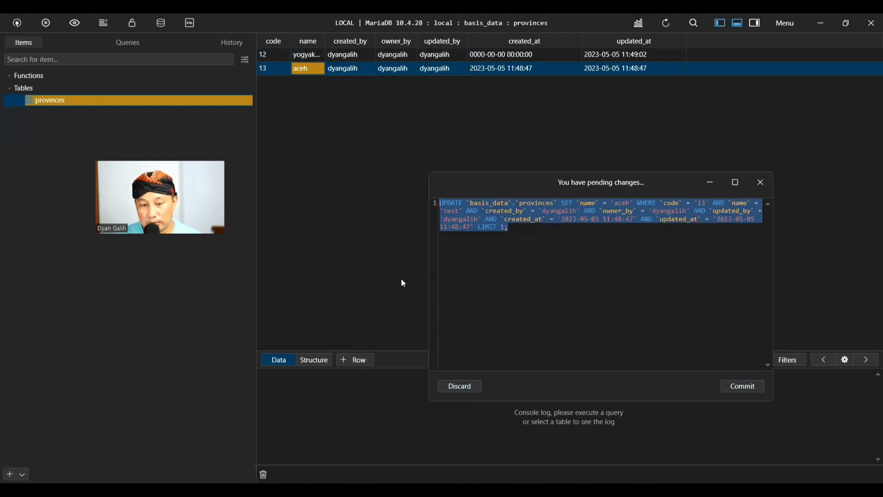
pyautogui.click(460, 386)
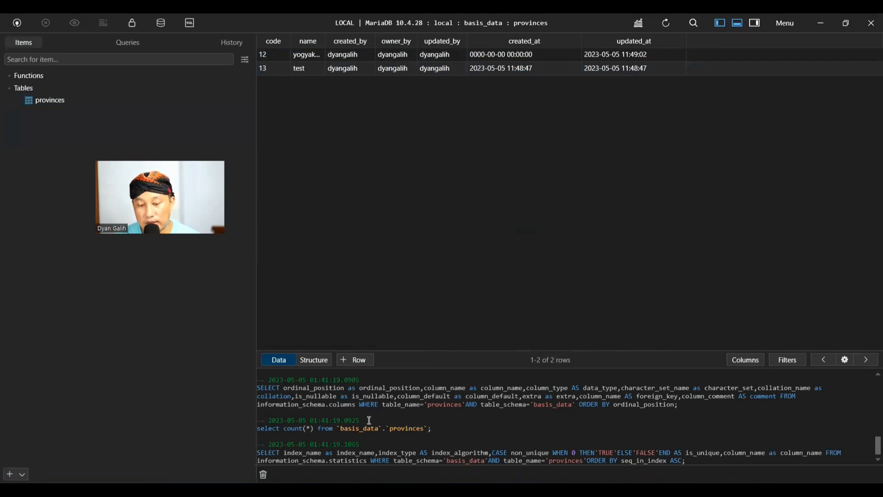
# Step: Examine the count query in the console log, and try a global search for yogy
pyautogui.moveTo(499, 428); pyautogui.dragTo(284, 420)
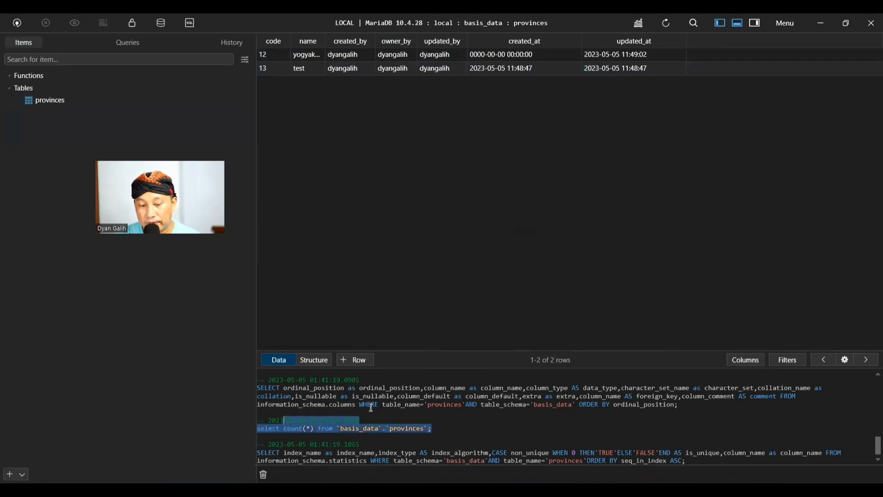
pyautogui.click(371, 407)
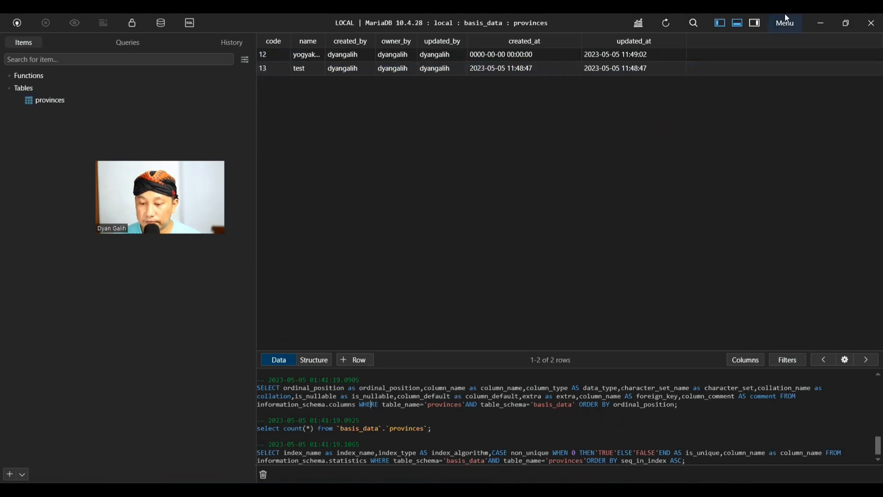
pyautogui.click(693, 23)
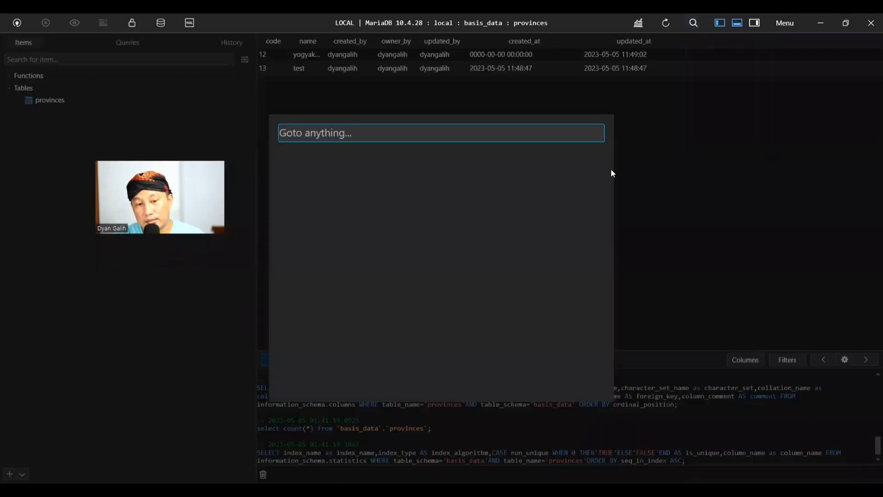
pyautogui.write('yogy')
pyautogui.press('BackSpace')
pyautogui.press('BackSpace')
pyautogui.press('BackSpace')
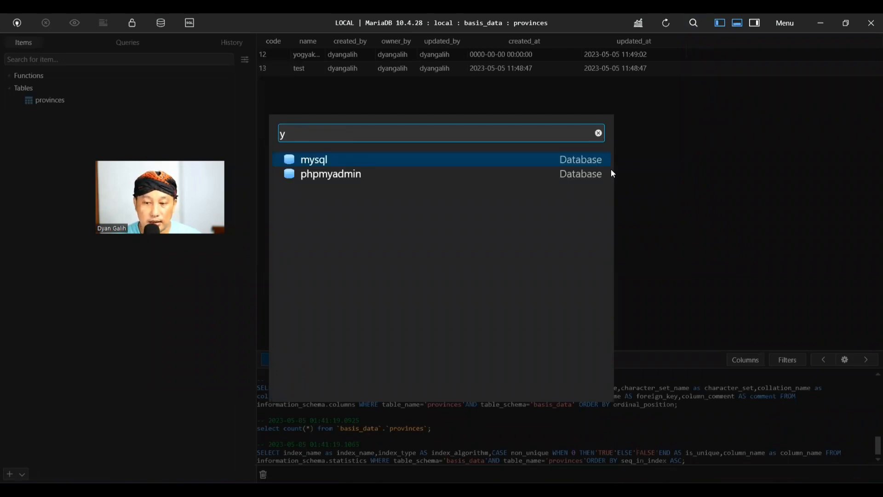
pyautogui.press('BackSpace')
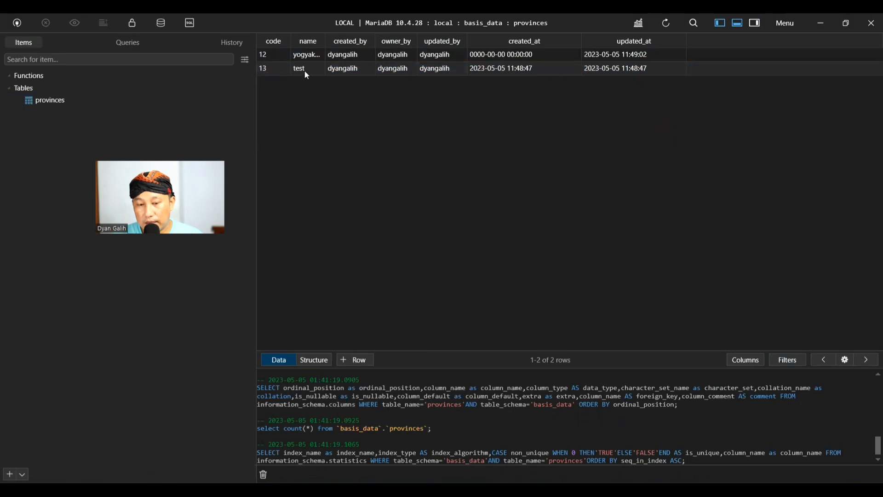
# Step: Examine the filter options and filterable columns of the provinces table, and hide the filters again
pyautogui.click(794, 361)
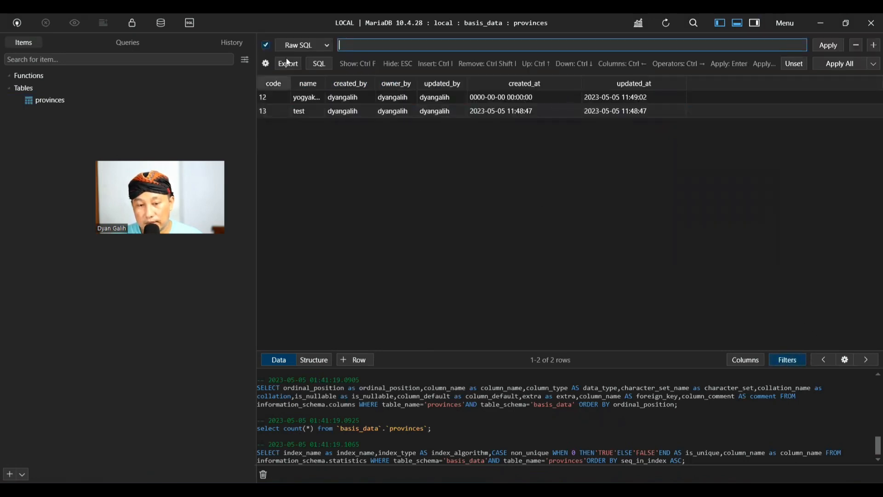
pyautogui.click(320, 46)
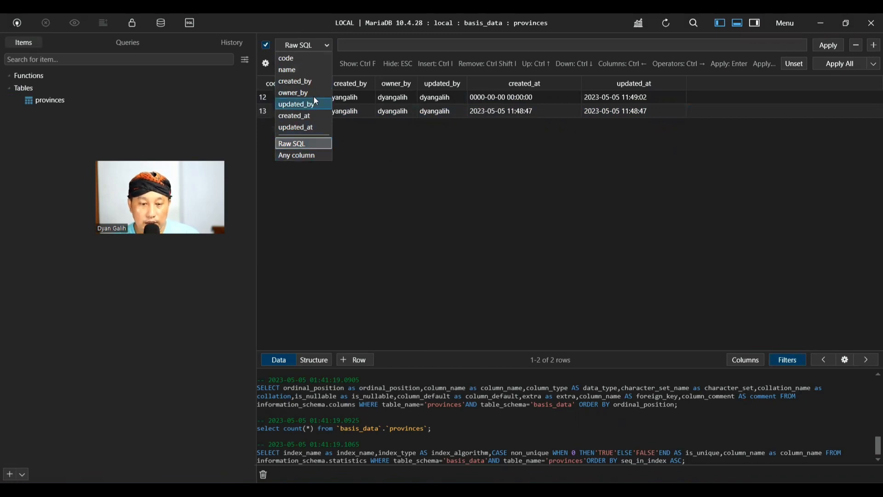
pyautogui.click(365, 155)
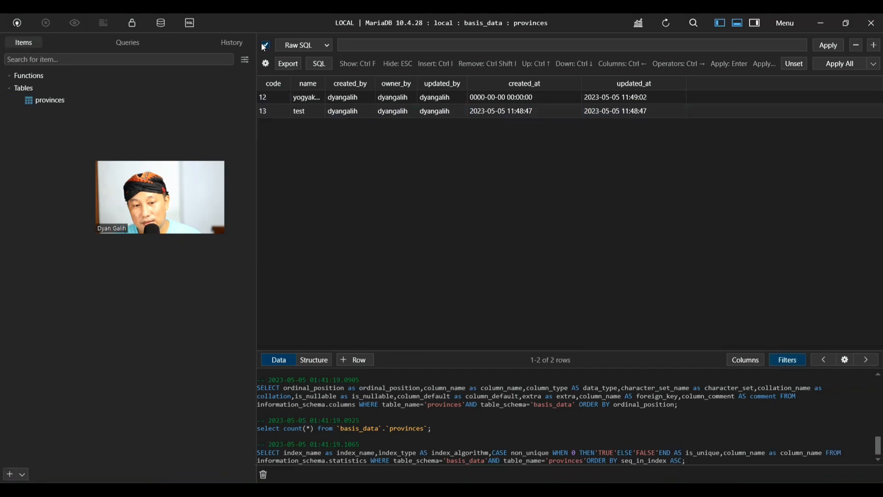
pyautogui.click(277, 48)
pyautogui.click(269, 49)
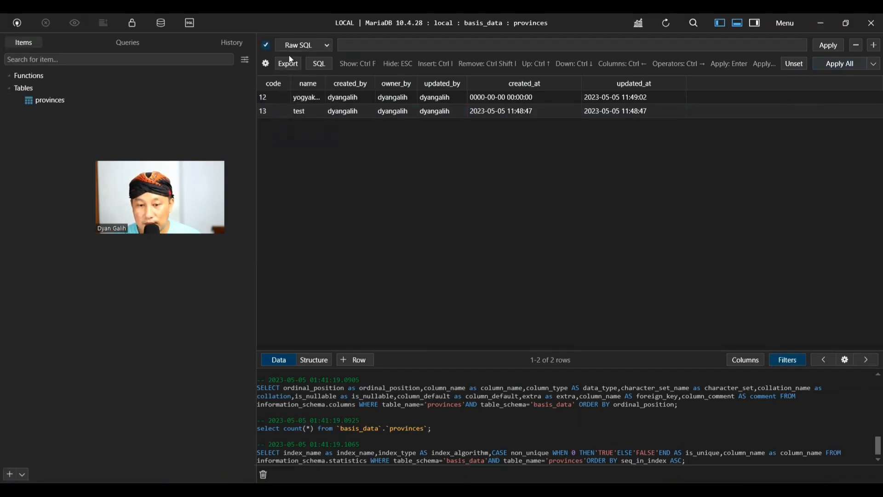
pyautogui.click(788, 363)
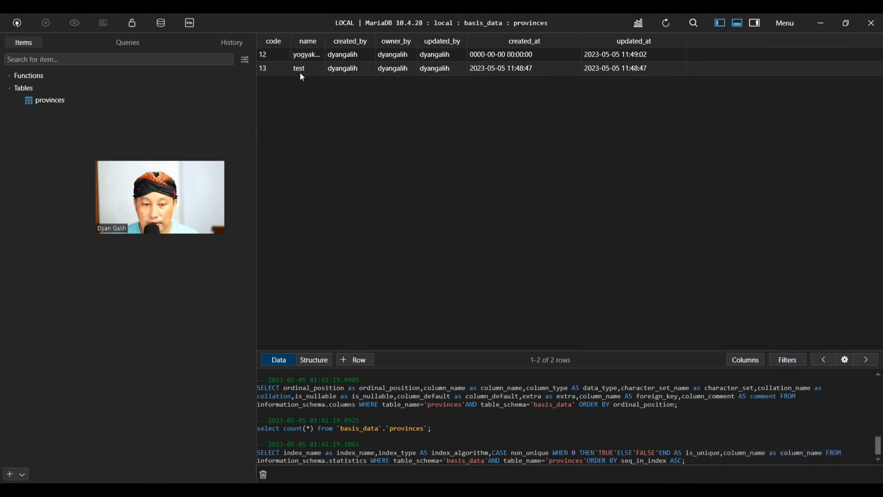
# Step: Open two SQL query tabs and switch between them and the provinces table
pyautogui.click(185, 26)
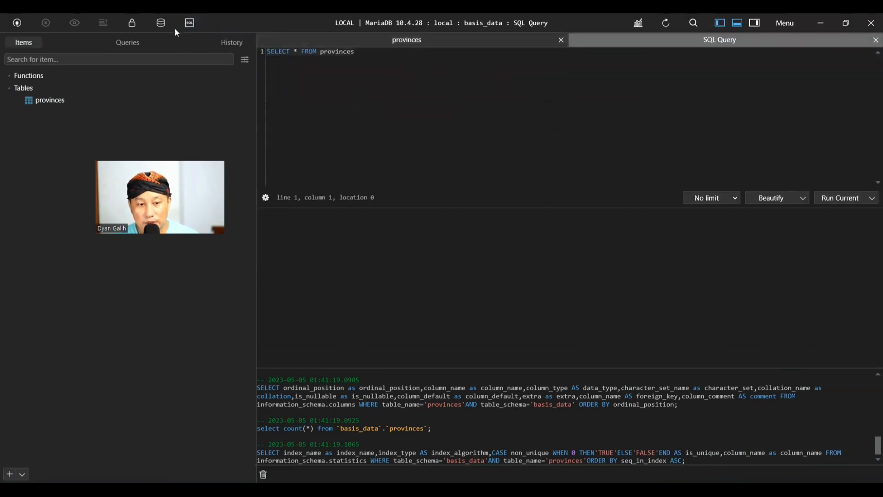
pyautogui.click(190, 25)
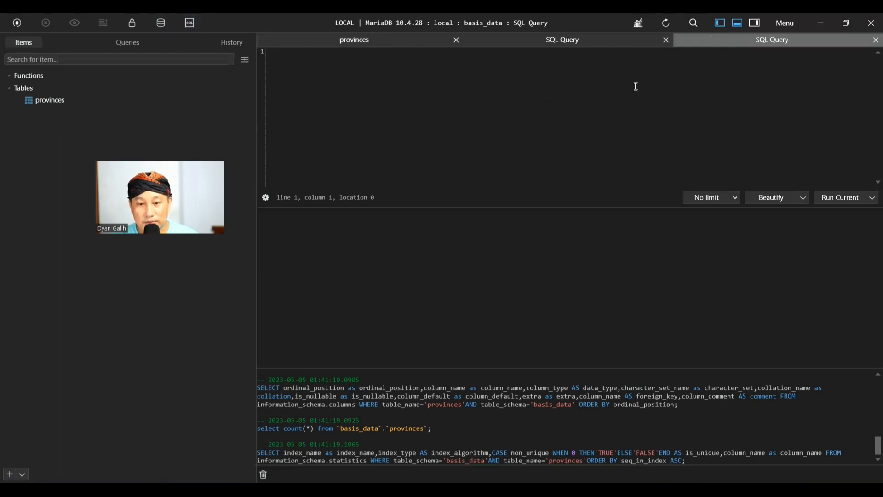
pyautogui.click(607, 42)
pyautogui.click(372, 39)
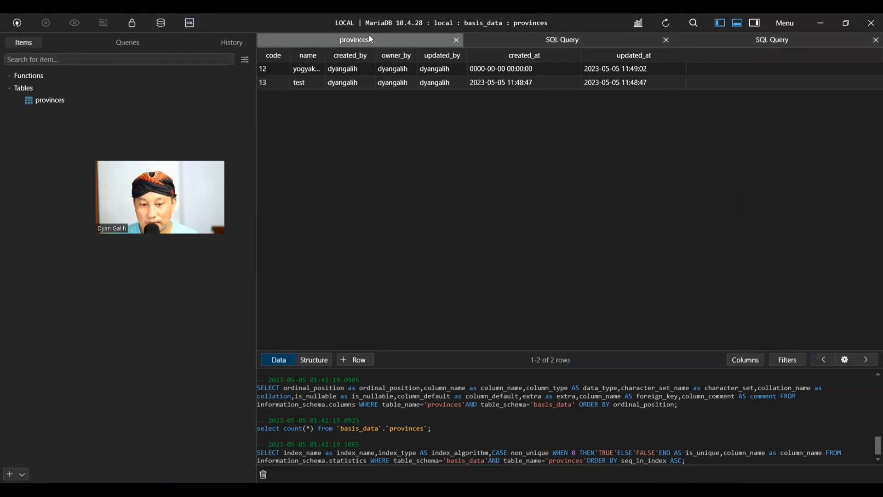
pyautogui.click(585, 43)
pyautogui.click(738, 46)
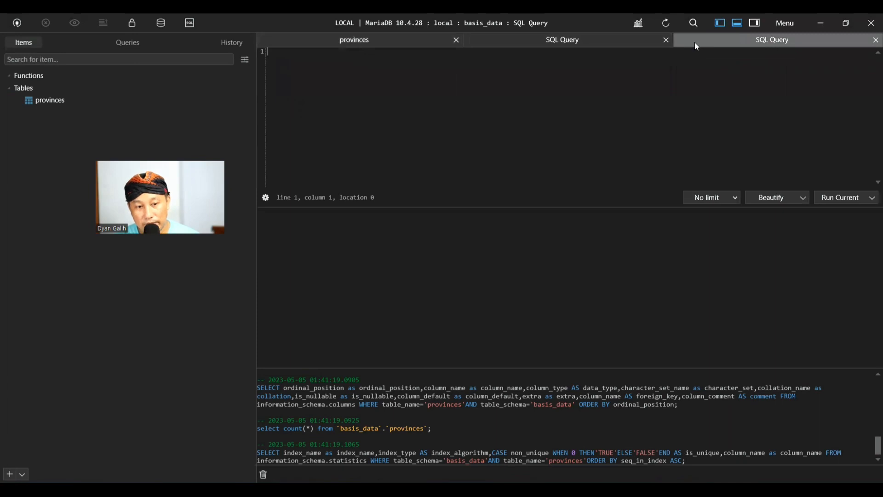
# Step: Open a third SQL query tab and close both empty ones, keeping the one with the SELECT query
pyautogui.click(190, 26)
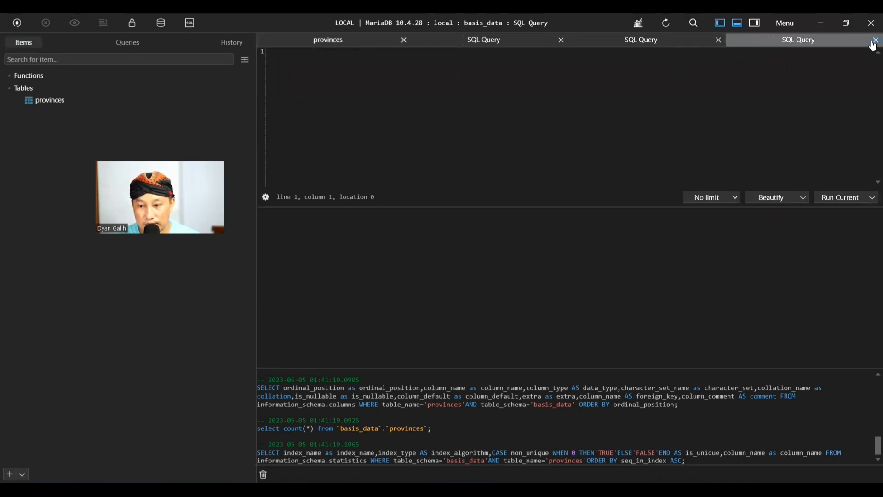
pyautogui.click(876, 40)
pyautogui.click(566, 38)
pyautogui.hotkey('ctrl', 'a')
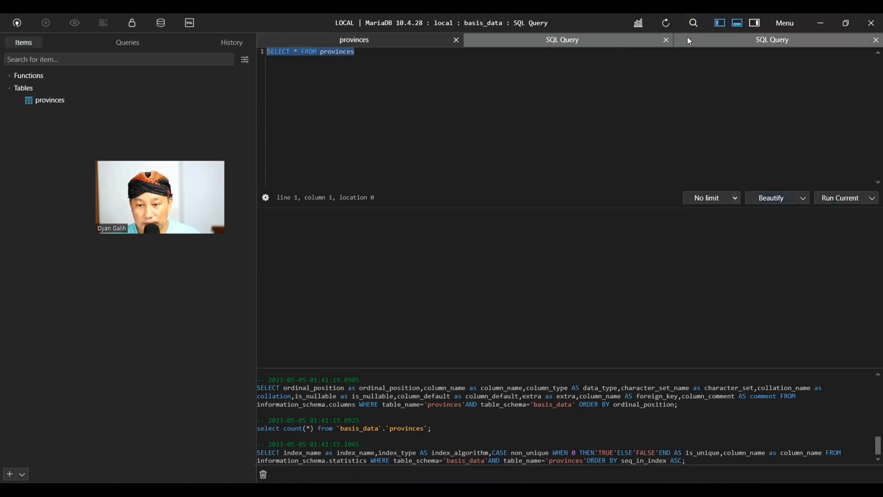
pyautogui.click(875, 40)
# Step: Replace the SELECT query with the copied UPDATE statement for the provinces table
pyautogui.click(468, 58)
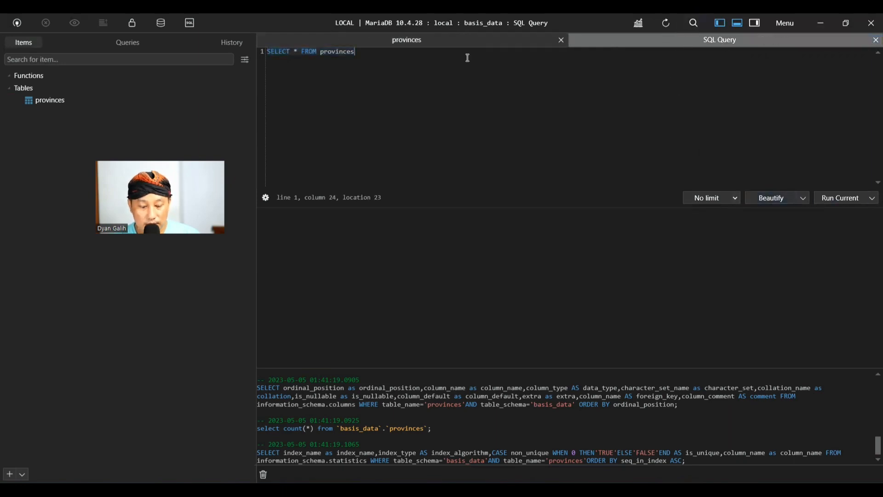
pyautogui.hotkey('ctrl', 'a')
pyautogui.hotkey('ctrl', 'v')
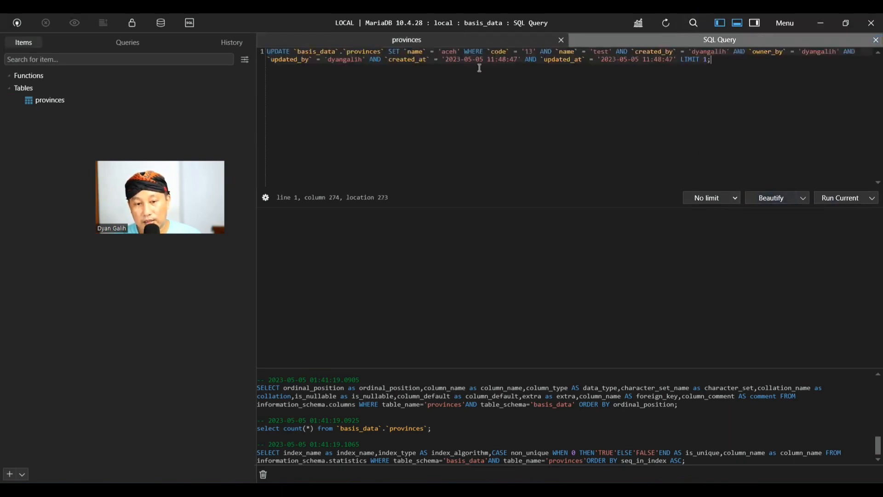
# Step: Beautify the whole UPDATE statement for the provinces table in the query editor and look over its formatted clauses
pyautogui.moveTo(742, 66); pyautogui.dragTo(240, 36)
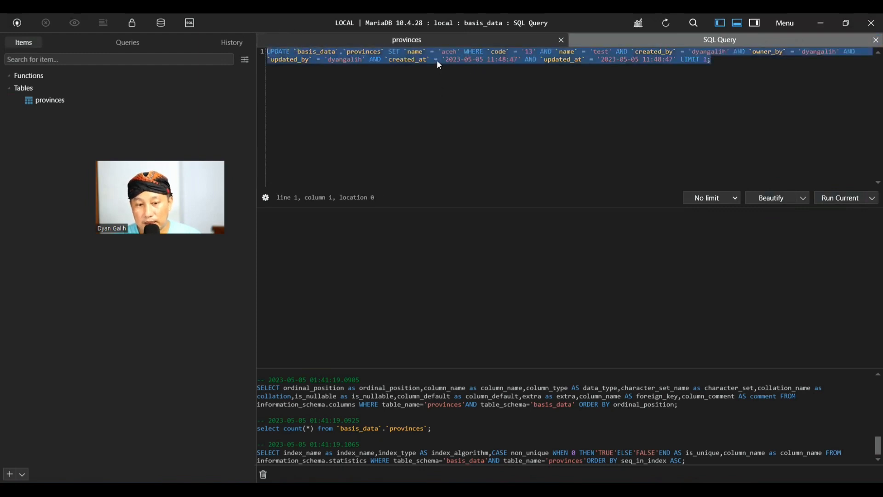
pyautogui.rightClick(424, 87)
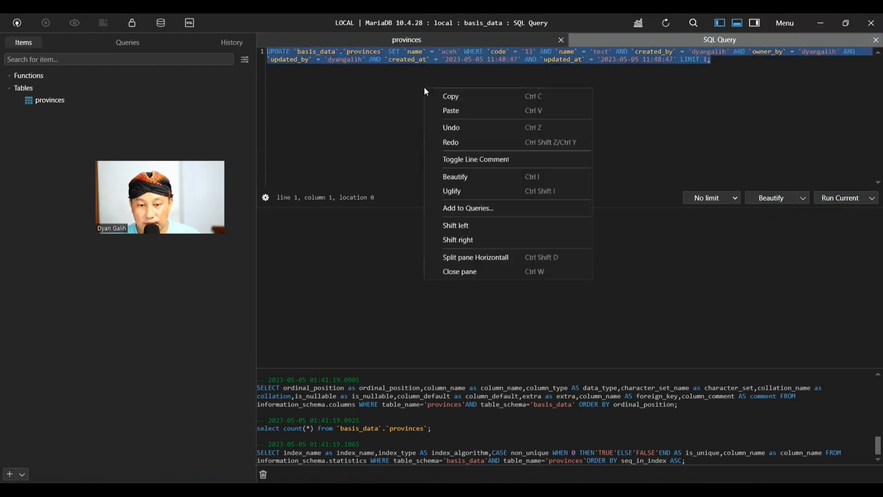
pyautogui.click(378, 82)
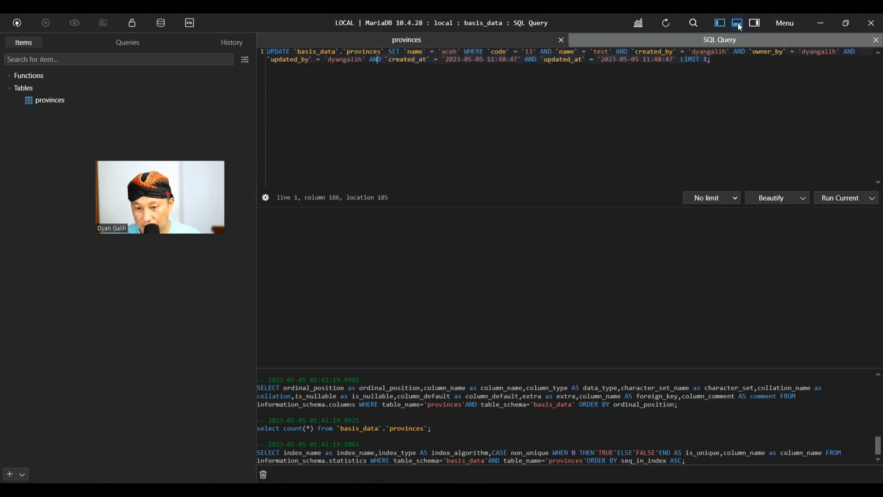
pyautogui.click(518, 83)
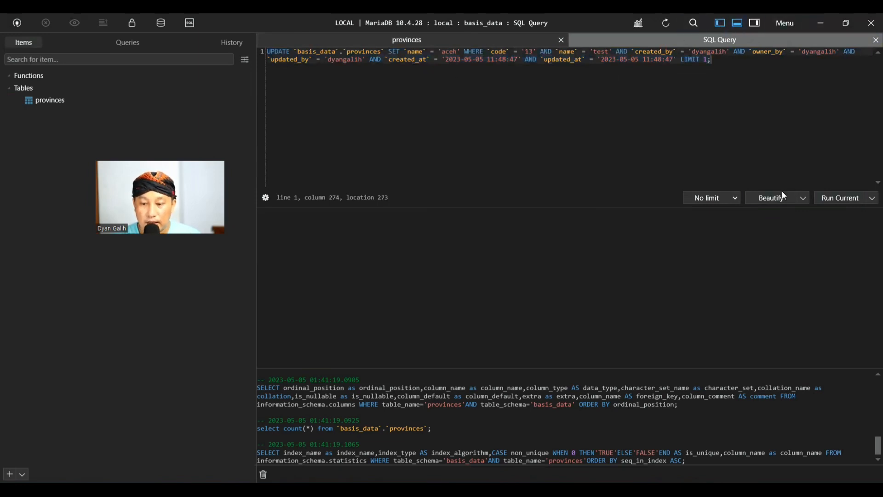
pyautogui.hotkey('ctrl', 'a')
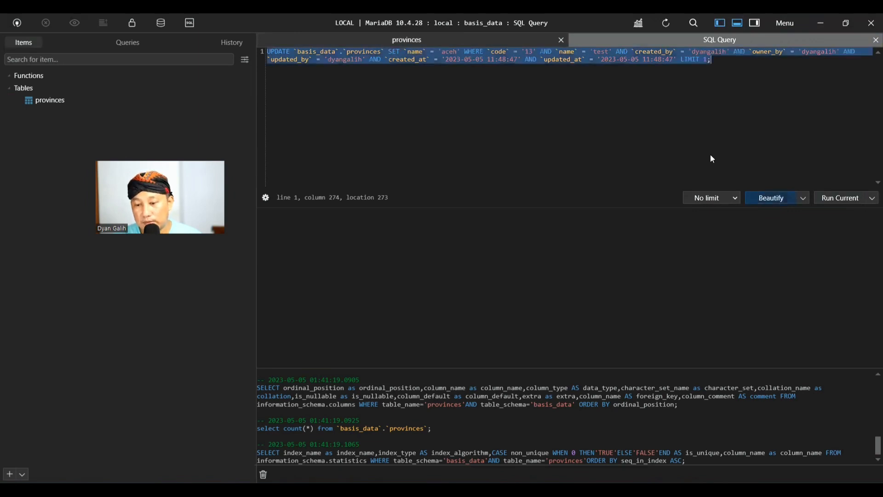
pyautogui.hotkey('ctrl', 'shift', 'f')
pyautogui.click(364, 99)
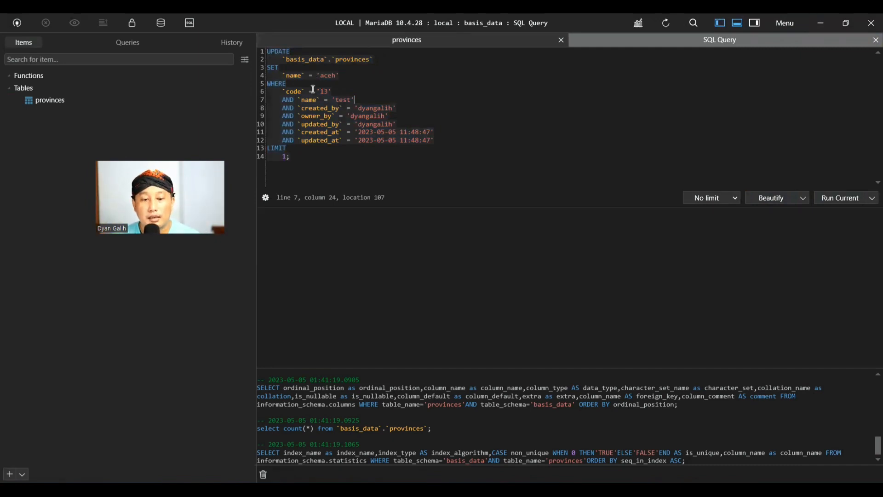
pyautogui.moveTo(312, 157); pyautogui.dragTo(271, 51)
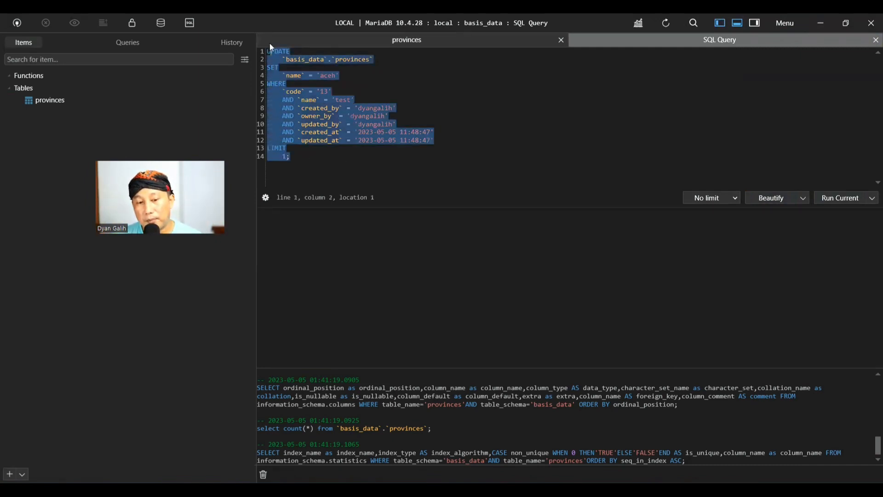
pyautogui.click(362, 115)
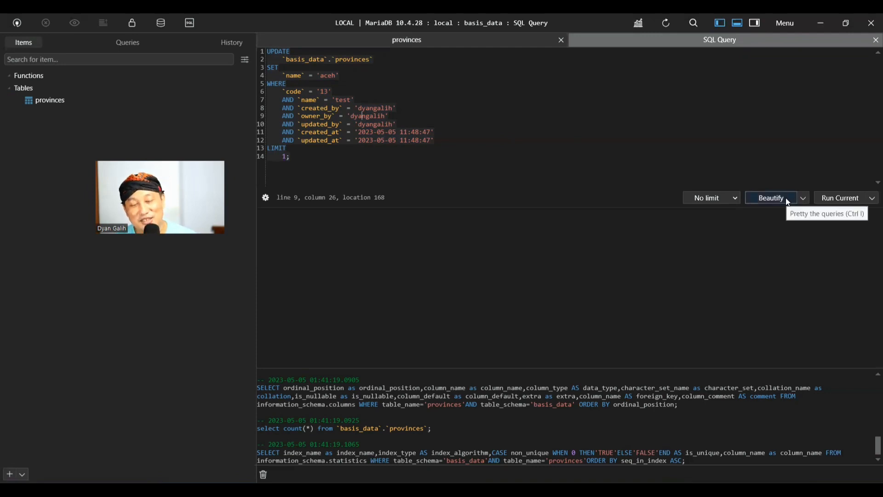
# Step: Run the UPDATE statement and refresh the provinces table to load the changed province name
pyautogui.click(823, 198)
pyautogui.moveTo(382, 215); pyautogui.dragTo(239, 215)
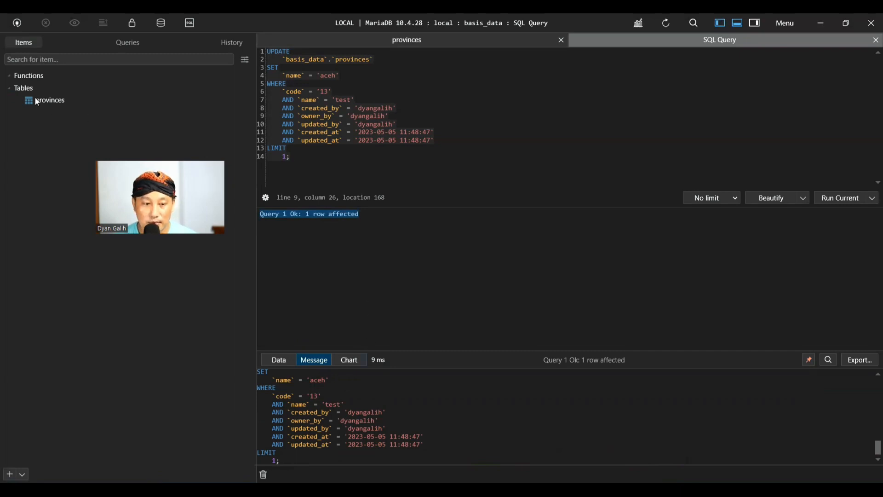
pyautogui.click(49, 101)
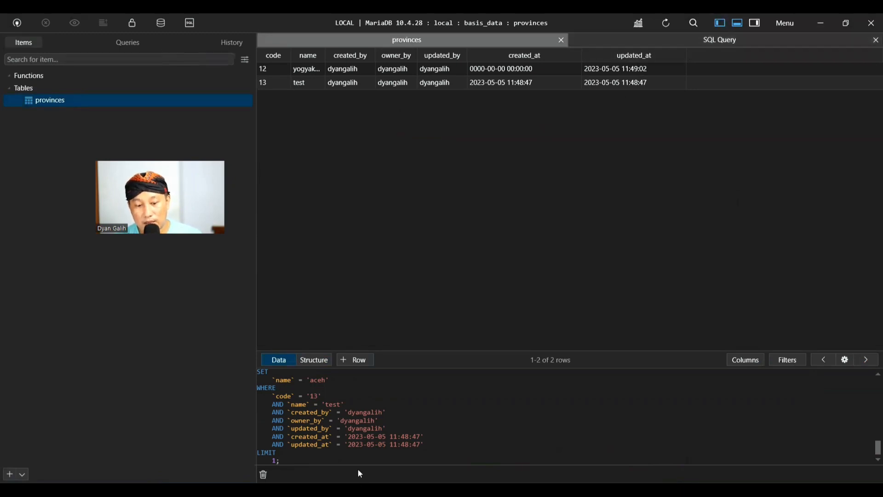
pyautogui.click(660, 45)
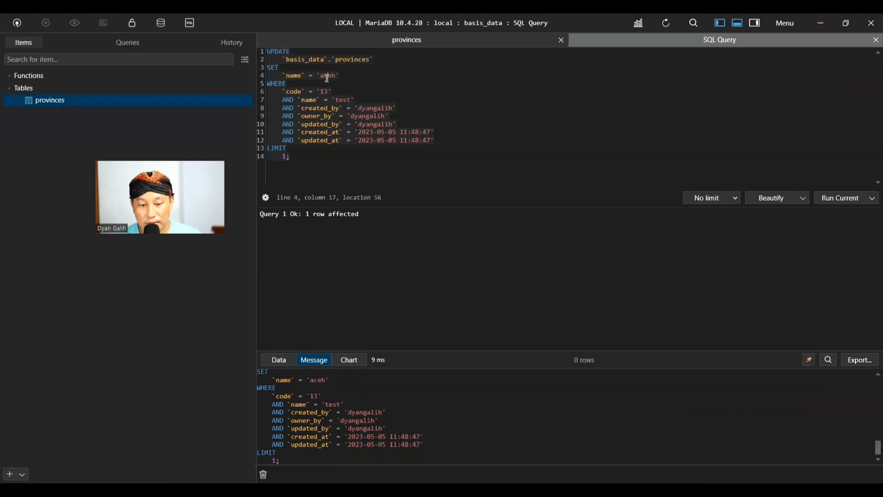
pyautogui.scroll(5, 396, 445)
pyautogui.scroll(-5, 399, 437)
pyautogui.click(346, 40)
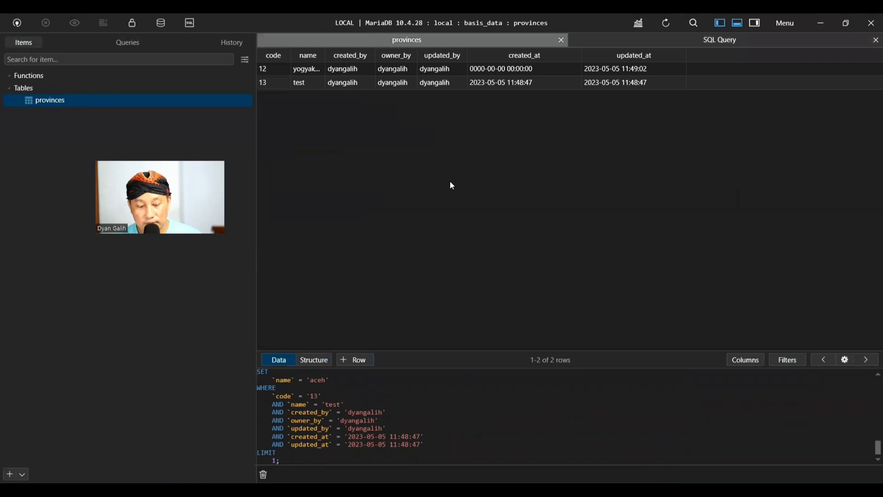
pyautogui.press('F5')
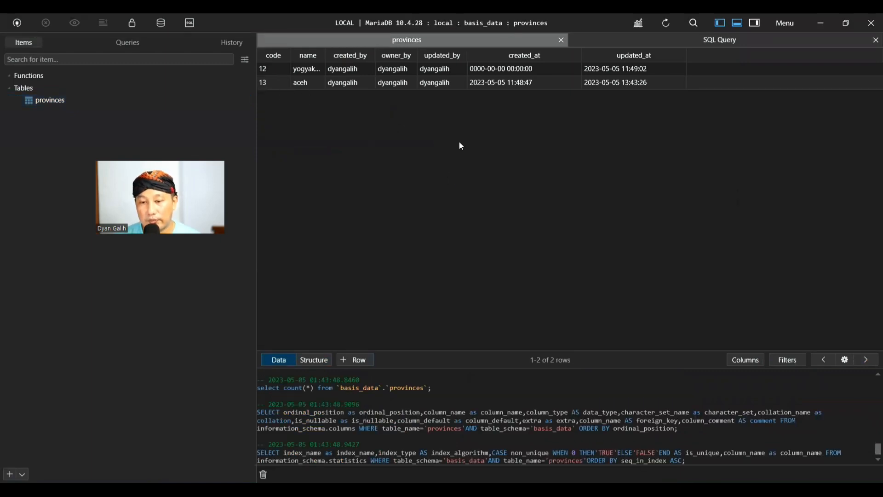
# Step: Examine the SQL, JSON and CSV export options of the provinces table and close the dialog without exporting
pyautogui.rightClick(349, 146)
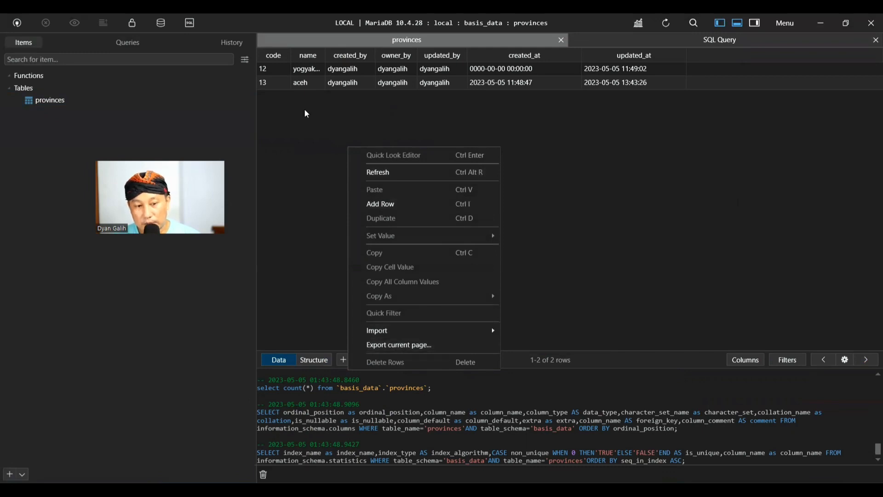
pyautogui.rightClick(53, 99)
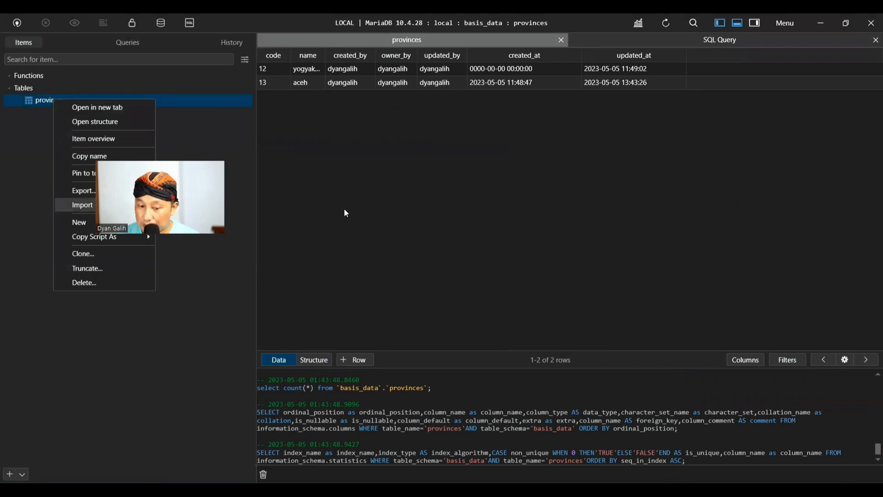
pyautogui.click(382, 211)
pyautogui.click(424, 211)
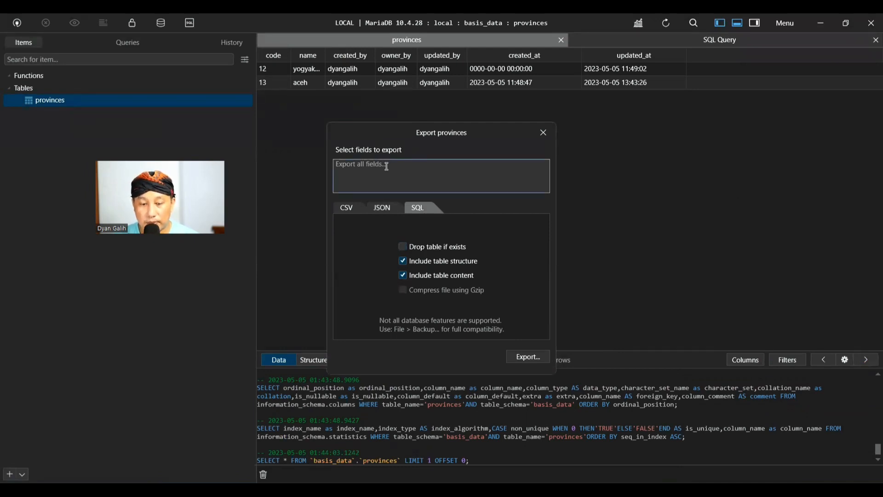
pyautogui.click(421, 248)
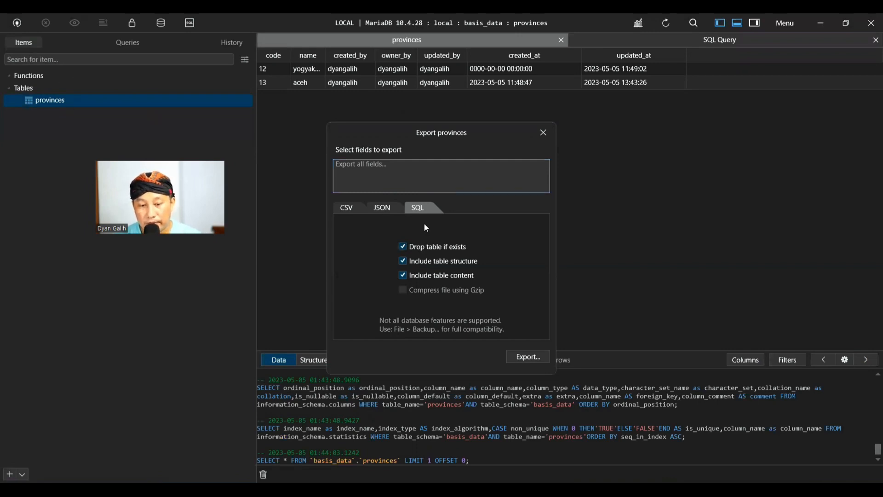
pyautogui.click(400, 211)
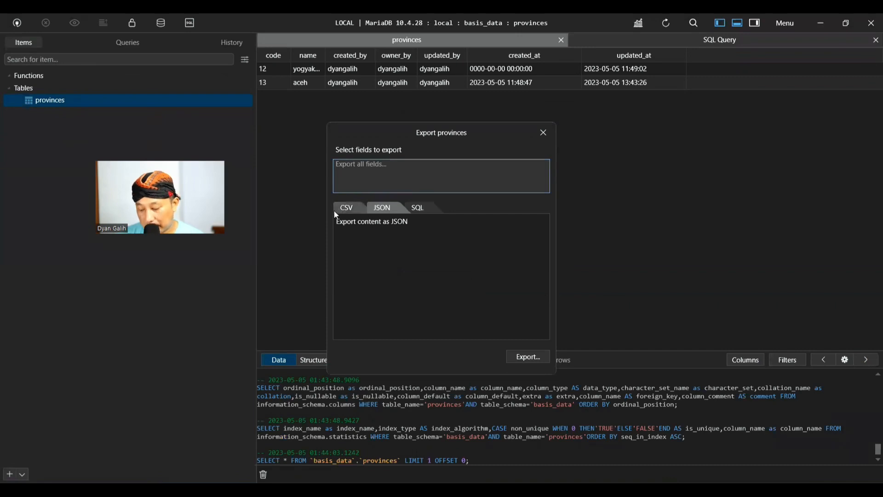
pyautogui.click(348, 212)
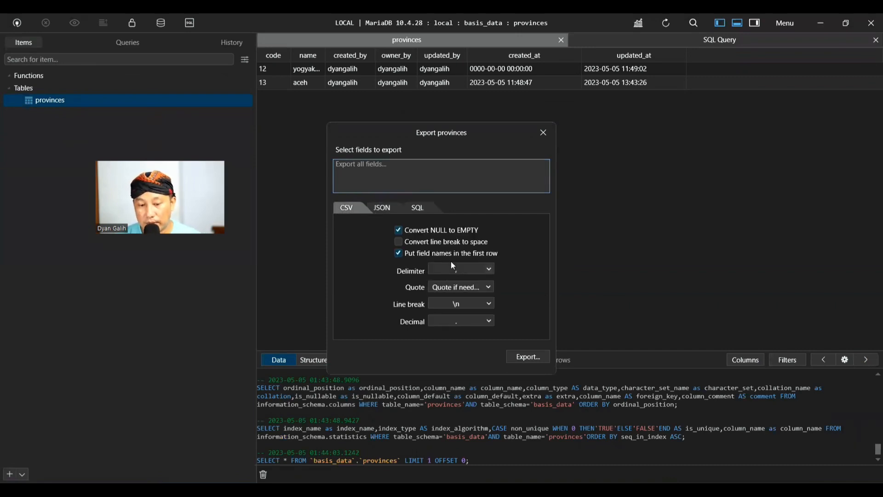
pyautogui.click(543, 133)
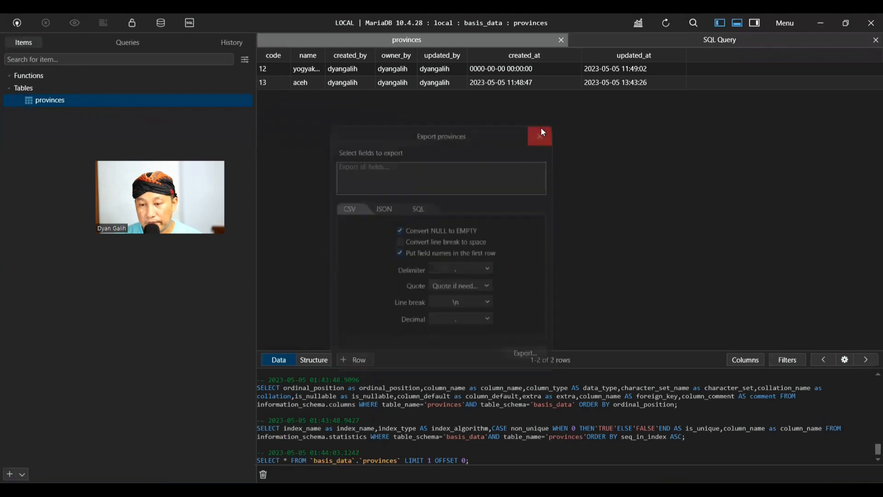
# Step: Export the provinces table as SQL with Drop table if exists enabled, replacing provinces.sql in the Downloads folder
pyautogui.rightClick(53, 105)
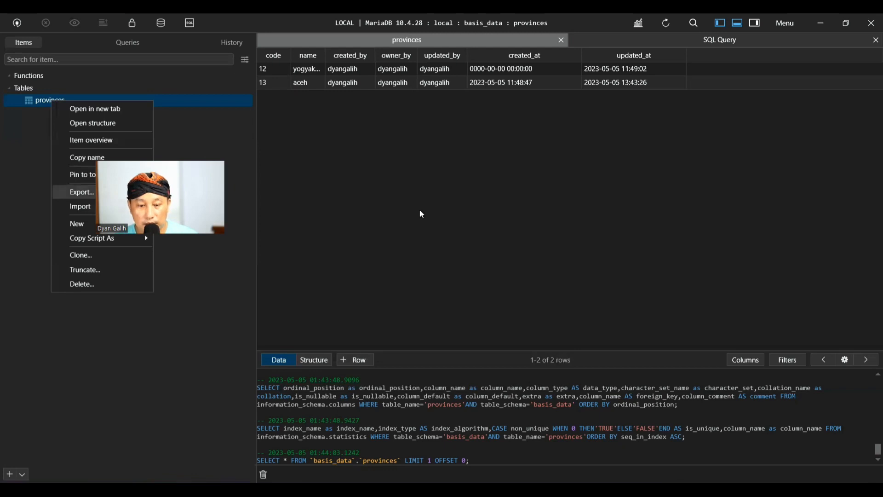
pyautogui.click(83, 192)
pyautogui.click(422, 247)
pyautogui.click(524, 354)
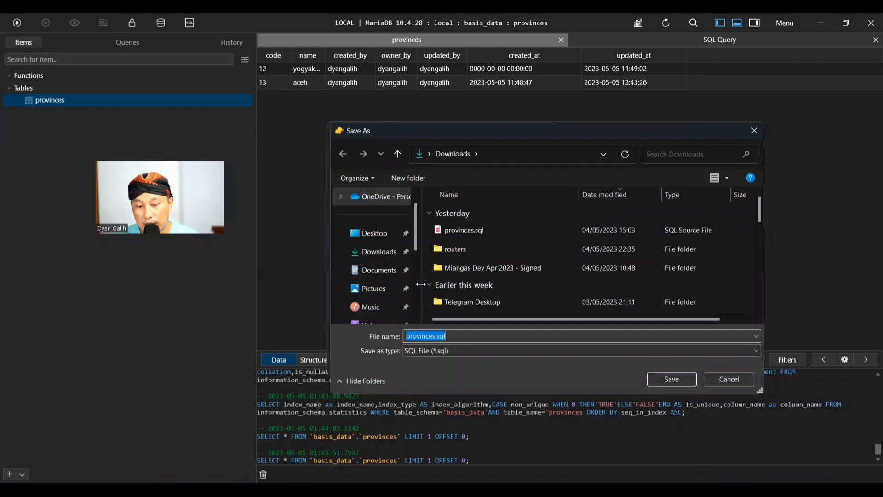
pyautogui.click(683, 379)
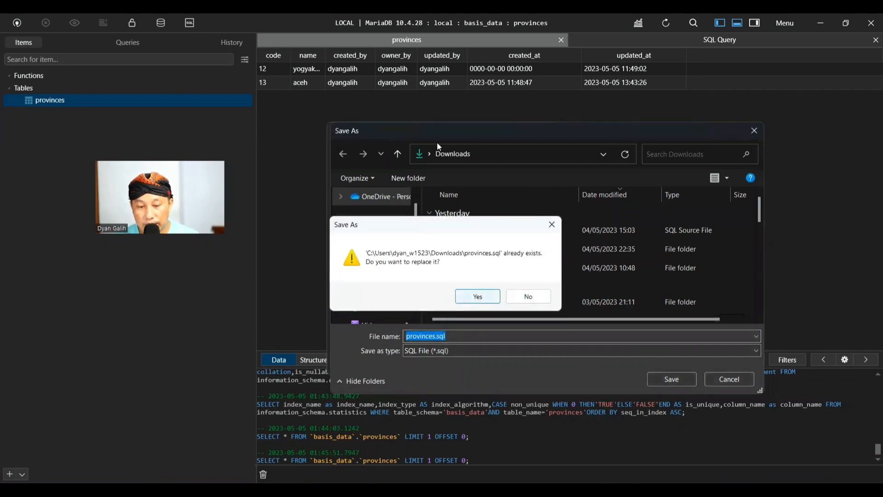
pyautogui.click(477, 298)
# Step: Show the exported provinces.sql in the Downloads folder and open it in Visual Studio Code
pyautogui.click(387, 267)
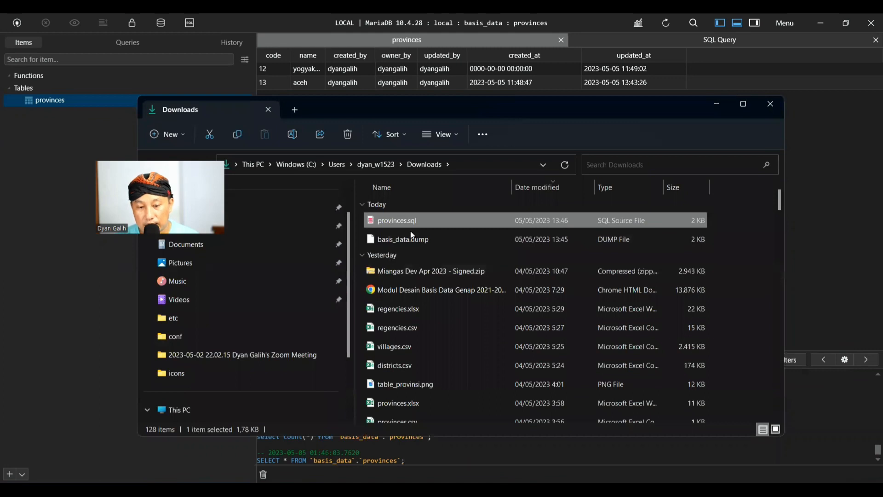
pyautogui.click(400, 221)
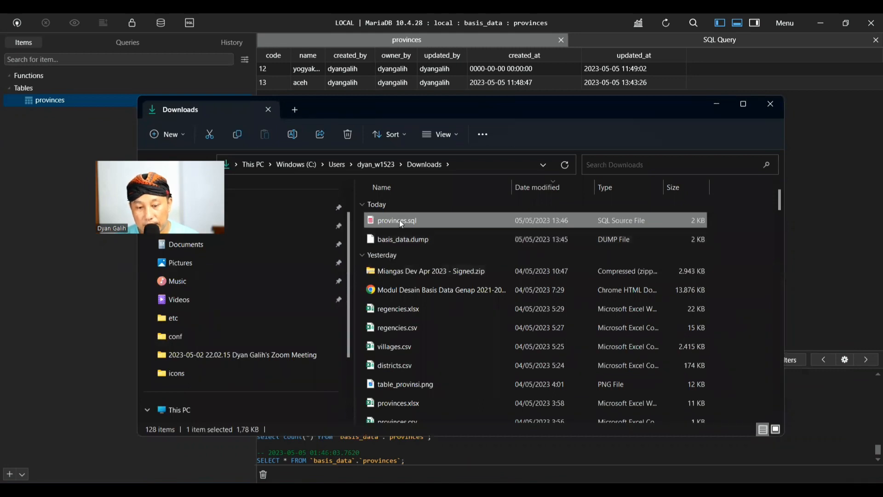
pyautogui.click(372, 220)
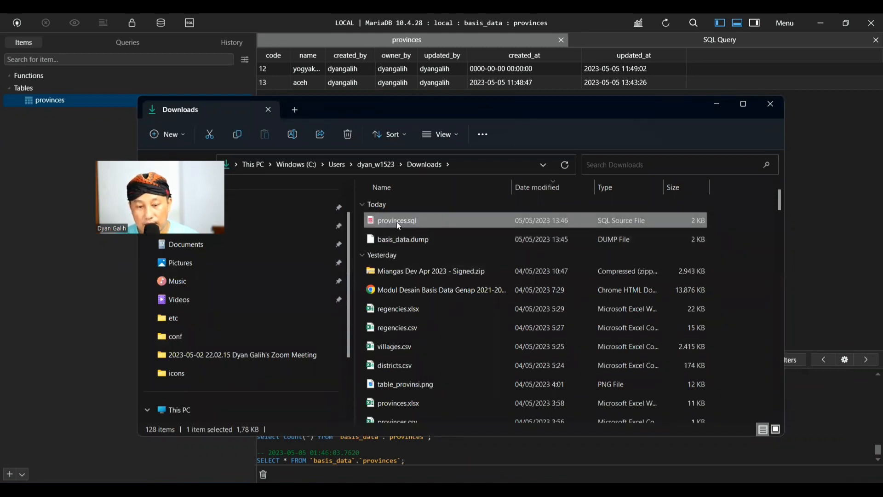
pyautogui.rightClick(397, 222)
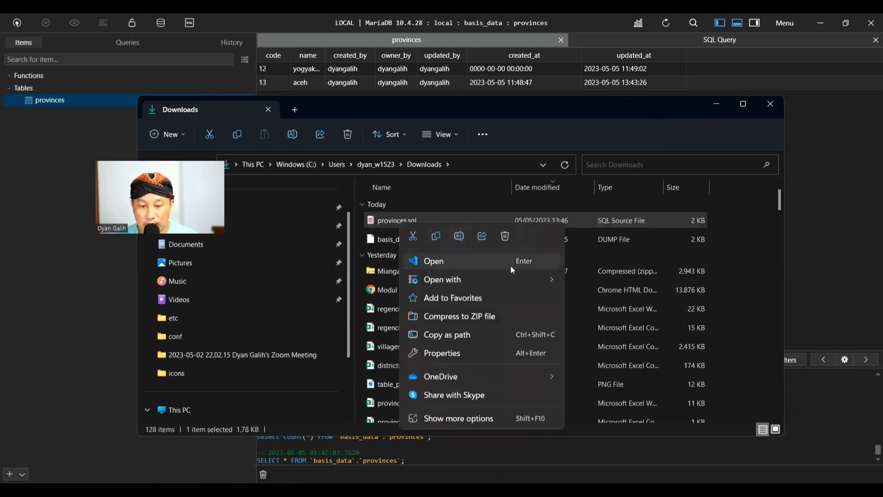
pyautogui.moveTo(536, 279)
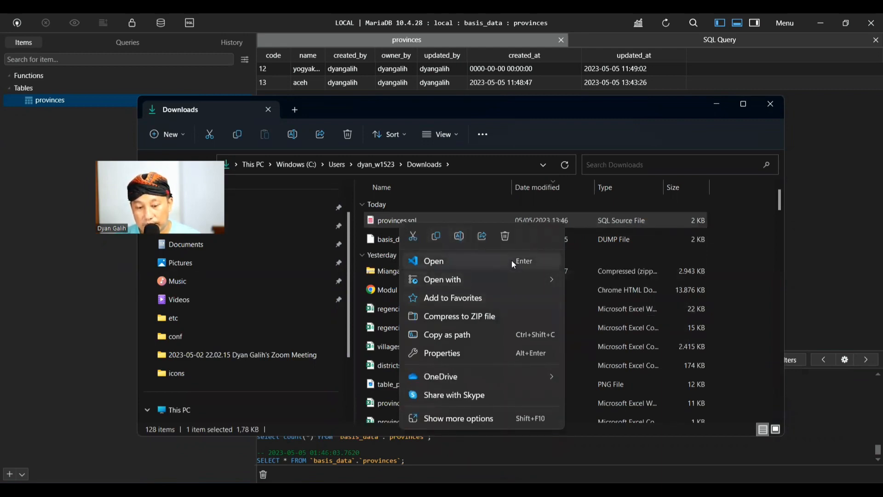
pyautogui.click(377, 221)
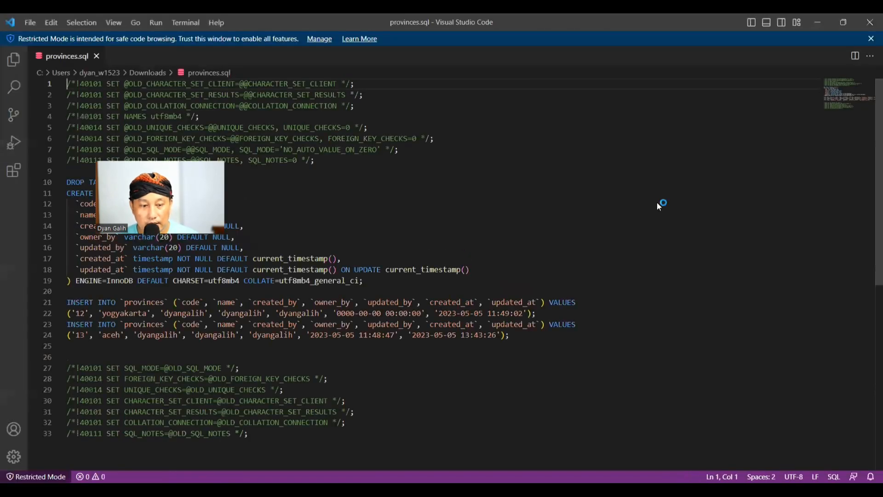
# Step: Examine the DROP TABLE, CREATE TABLE and INSERT statements in provinces.sql, and close the file
pyautogui.moveTo(215, 183); pyautogui.dragTo(71, 175)
pyautogui.click(222, 205)
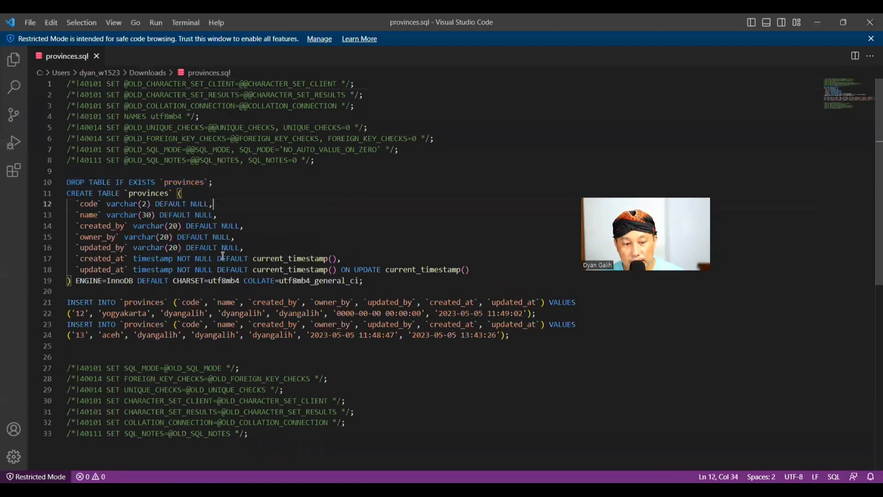
pyautogui.click(116, 249)
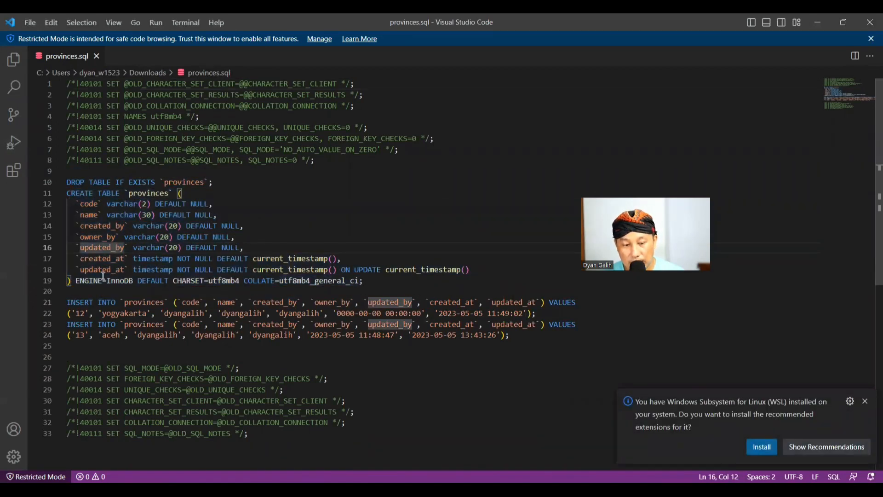
pyautogui.moveTo(532, 341); pyautogui.dragTo(62, 295)
pyautogui.click(345, 357)
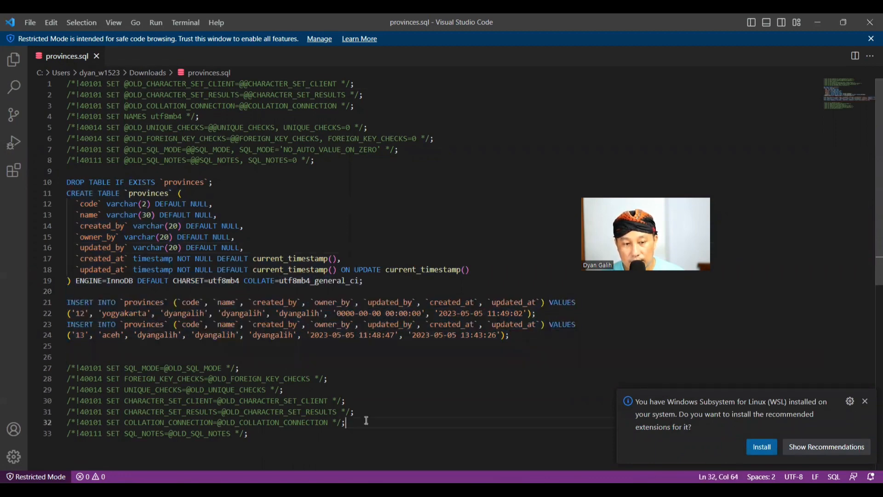
pyautogui.moveTo(291, 443); pyautogui.dragTo(50, 69)
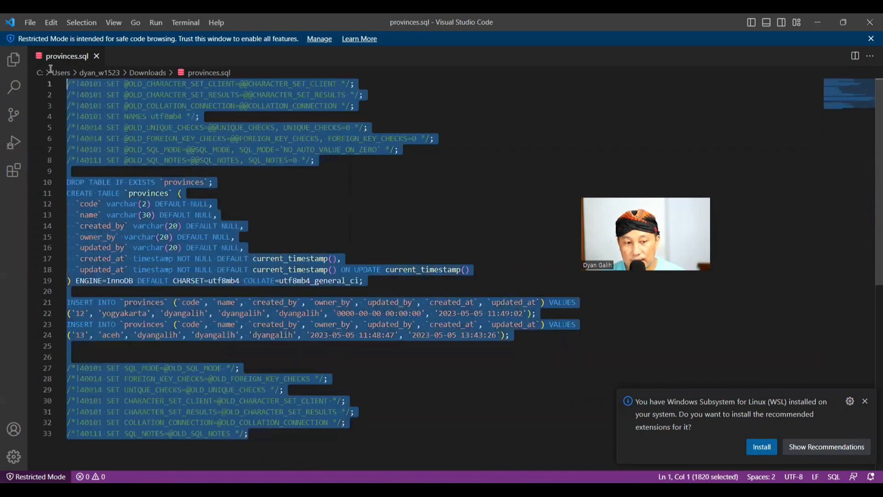
pyautogui.click(97, 57)
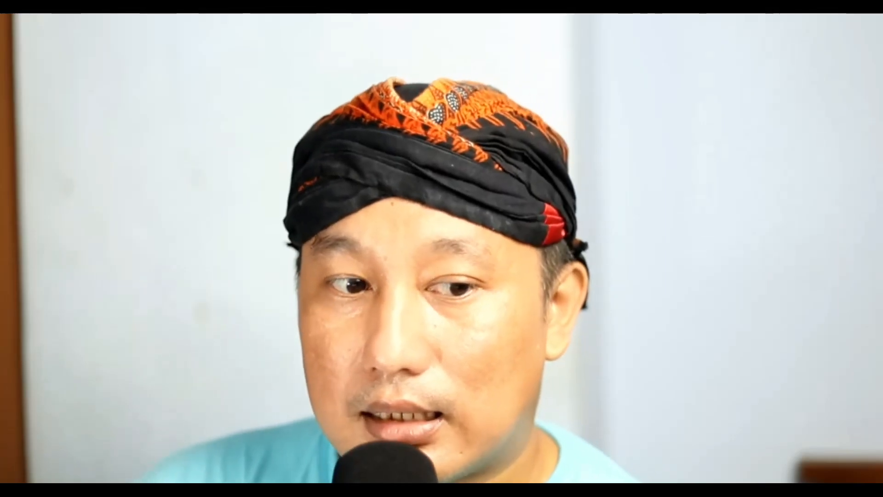